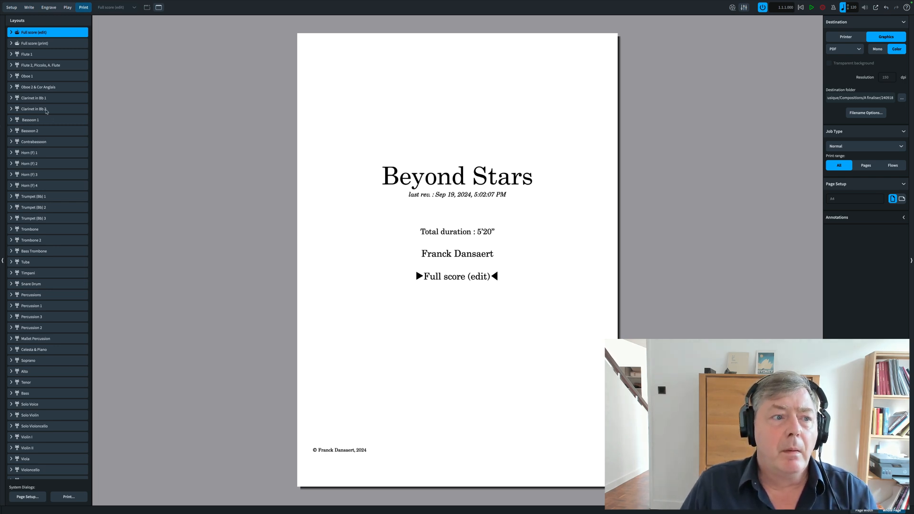
- Switch to Write mode and look through the full score's instrument staves from Piccolo down to Synth Bass
{"action": "left_click", "coordinate": [30, 9]}
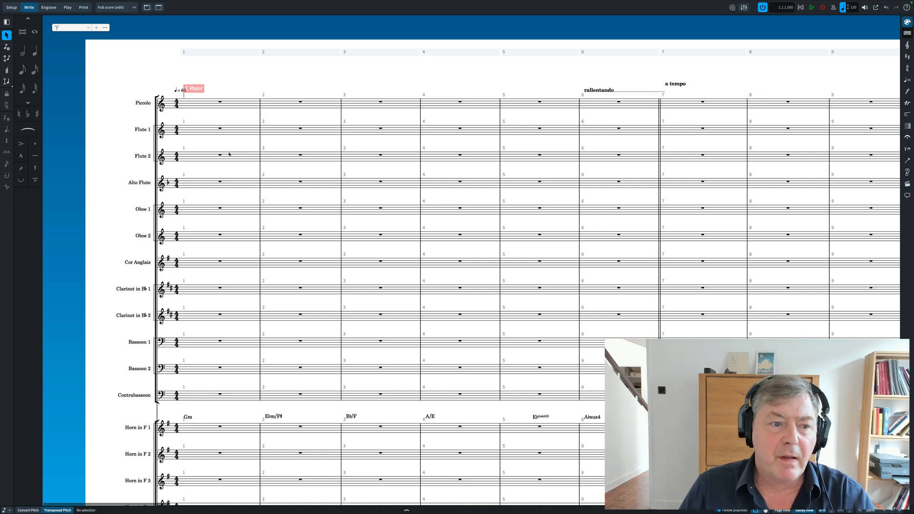
{"action": "scroll", "coordinate": [217, 139], "scroll_direction": "down", "scroll_amount": 1}
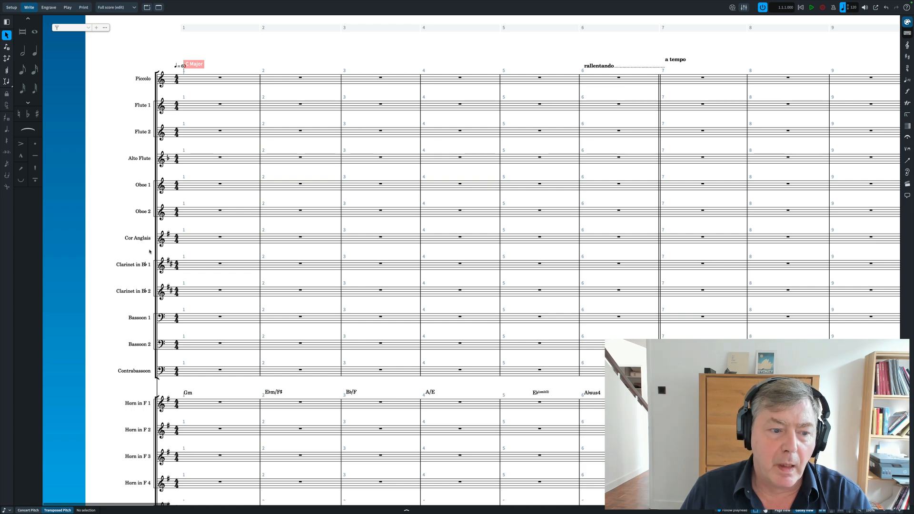
{"action": "scroll", "coordinate": [183, 297], "scroll_direction": "down", "scroll_amount": 3}
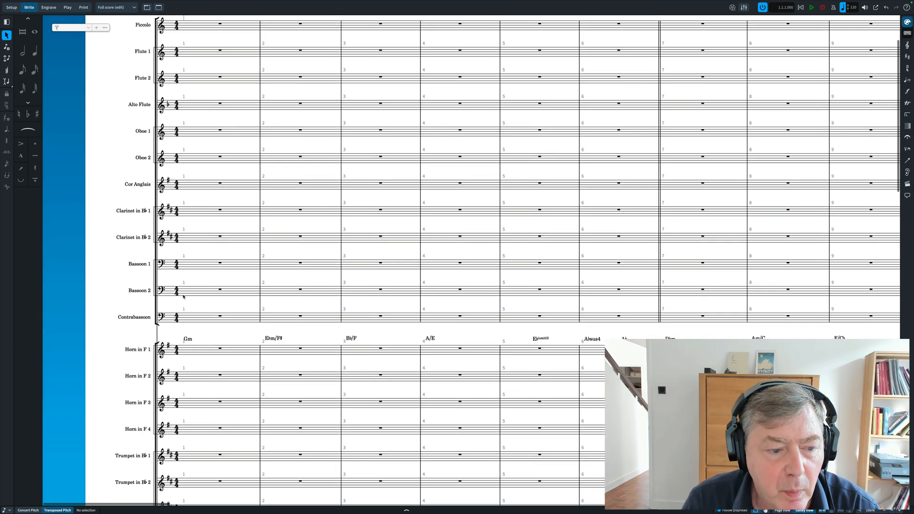
{"action": "scroll", "coordinate": [183, 297], "scroll_direction": "down", "scroll_amount": 3}
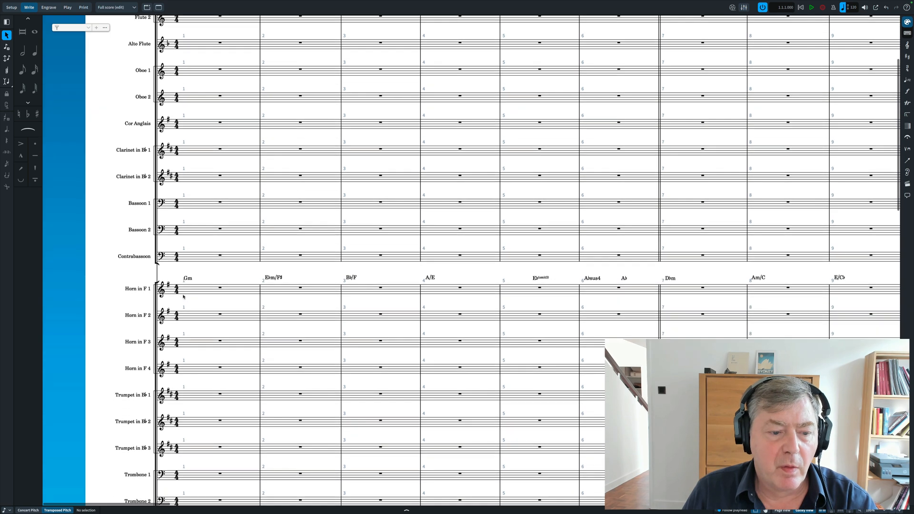
{"action": "scroll", "coordinate": [183, 297], "scroll_direction": "down", "scroll_amount": 6}
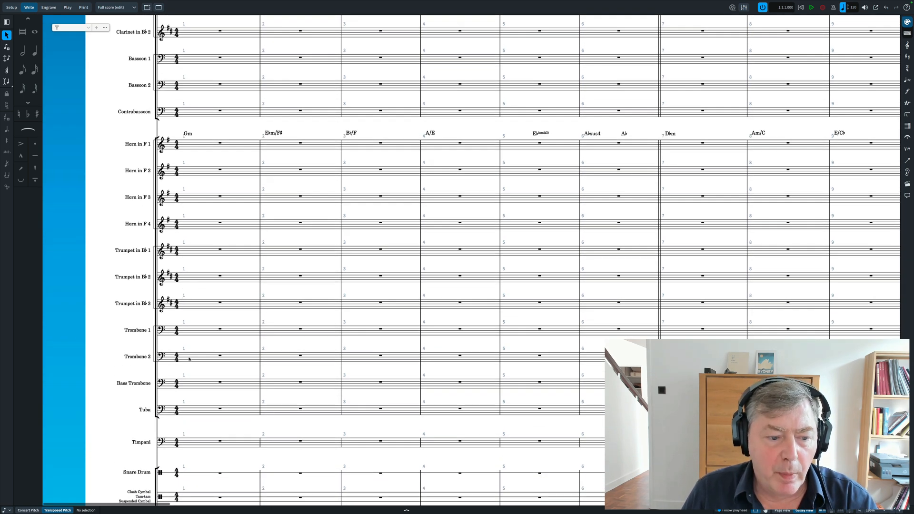
{"action": "scroll", "coordinate": [189, 359], "scroll_direction": "down", "scroll_amount": 2}
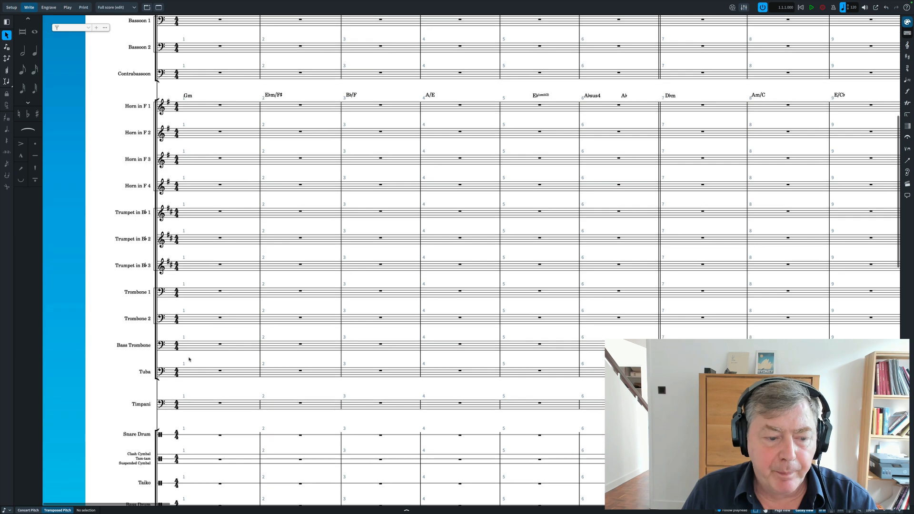
{"action": "scroll", "coordinate": [189, 359], "scroll_direction": "down", "scroll_amount": 10}
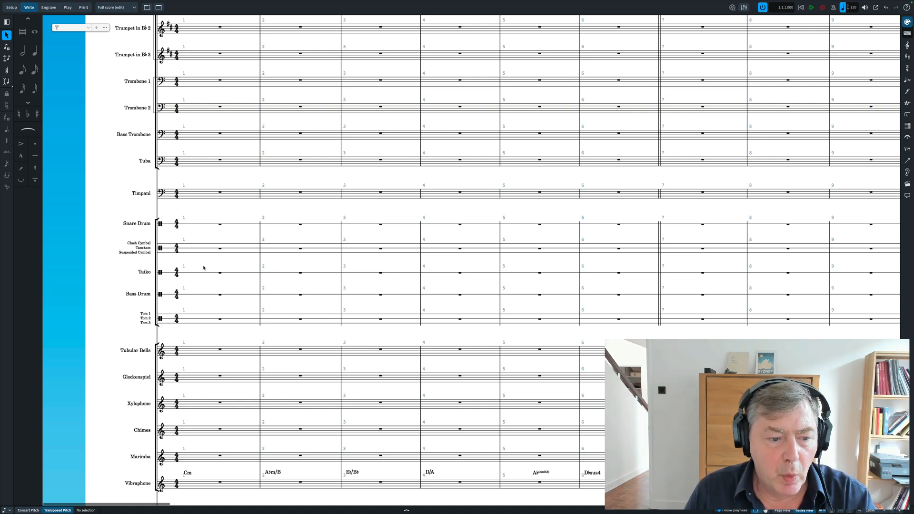
{"action": "scroll", "coordinate": [204, 268], "scroll_direction": "down", "scroll_amount": 2}
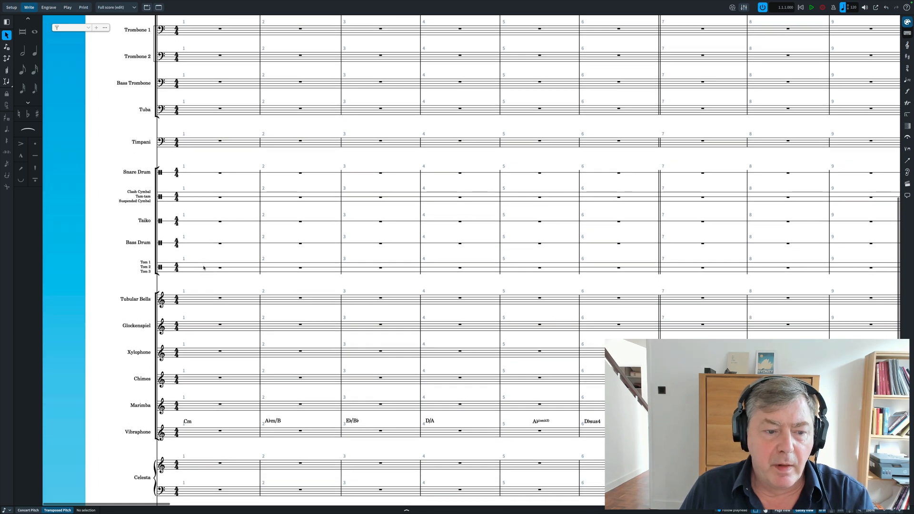
{"action": "scroll", "coordinate": [204, 268], "scroll_direction": "down", "scroll_amount": 2}
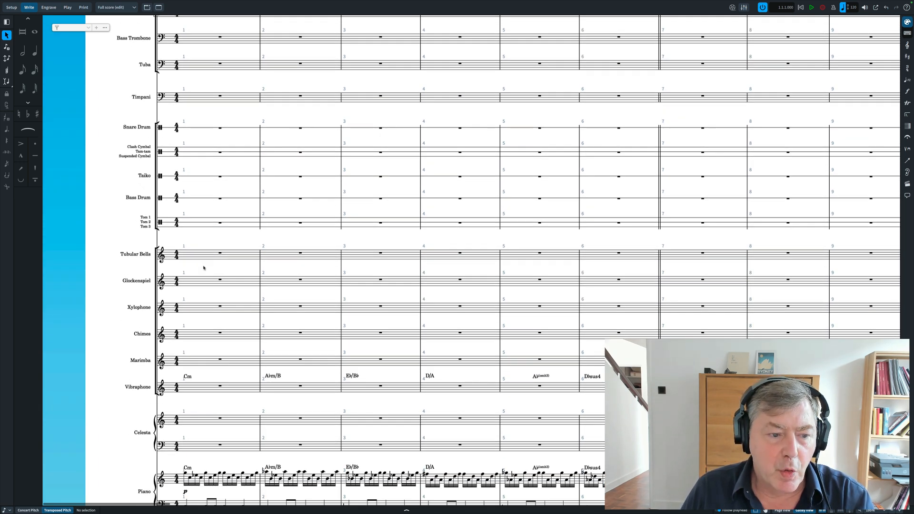
{"action": "scroll", "coordinate": [195, 315], "scroll_direction": "down", "scroll_amount": 5}
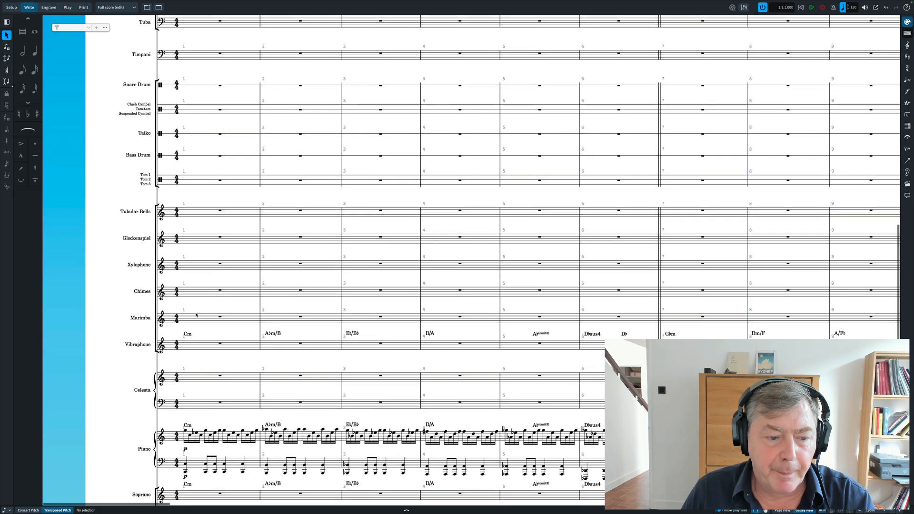
{"action": "scroll", "coordinate": [196, 314], "scroll_direction": "down", "scroll_amount": 3}
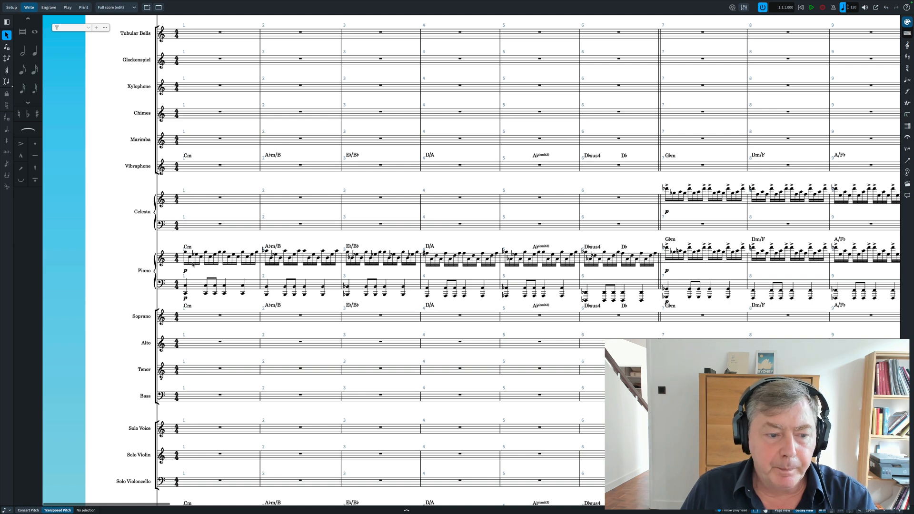
{"action": "scroll", "coordinate": [193, 265], "scroll_direction": "down", "scroll_amount": 5}
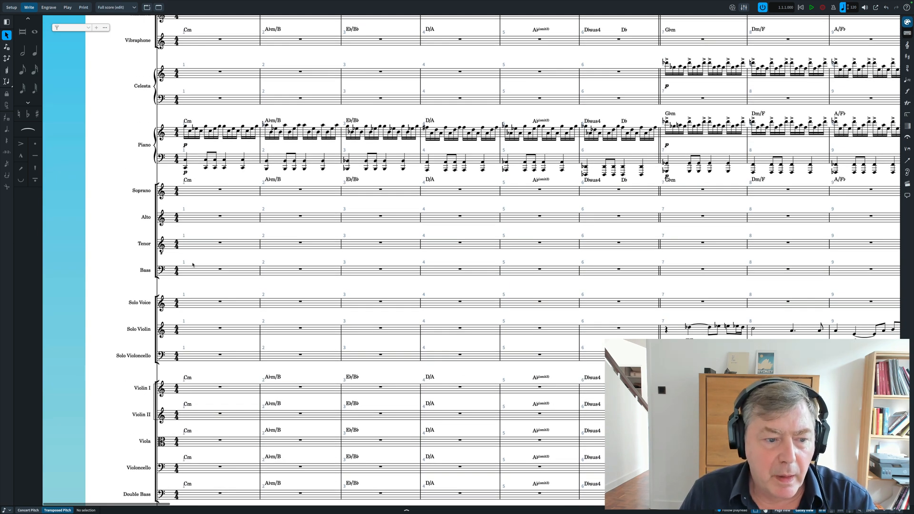
{"action": "scroll", "coordinate": [193, 265], "scroll_direction": "down", "scroll_amount": 2}
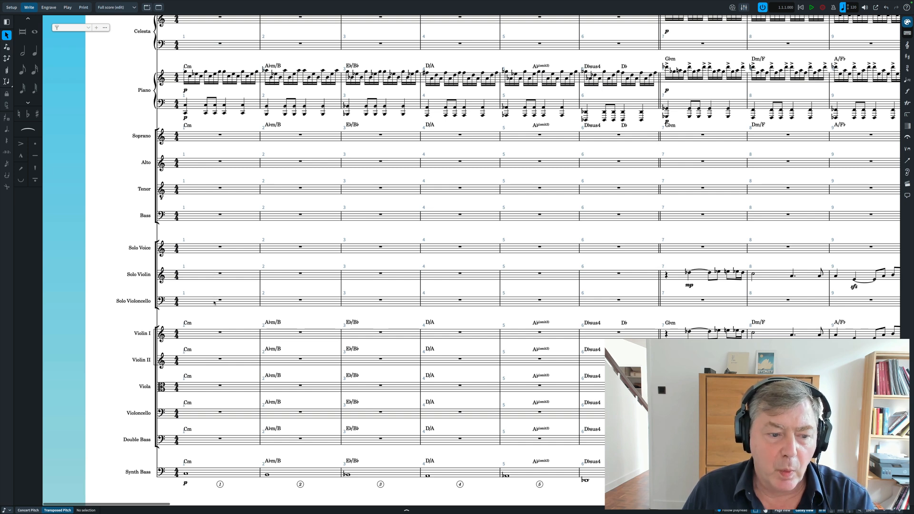
{"action": "scroll", "coordinate": [213, 303], "scroll_direction": "down", "scroll_amount": 1}
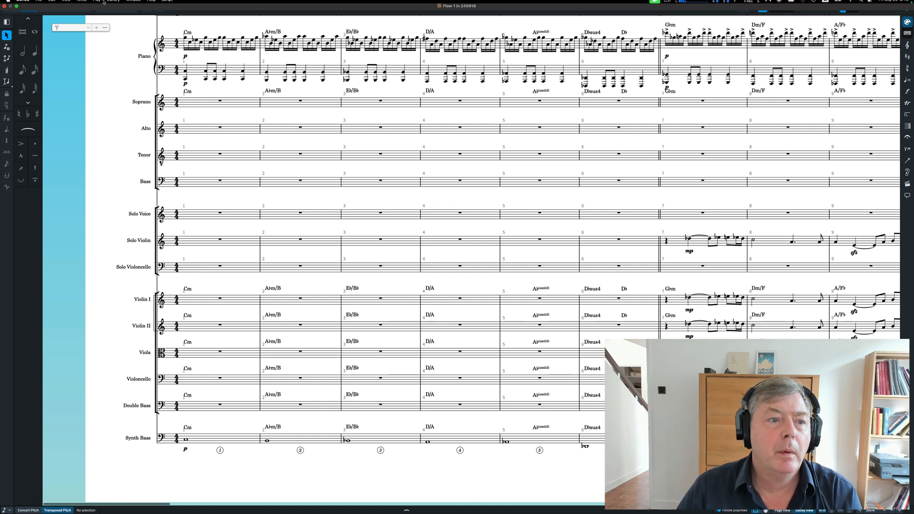
- Open the playback template settings to view the available templates
{"action": "left_click", "coordinate": [97, 3]}
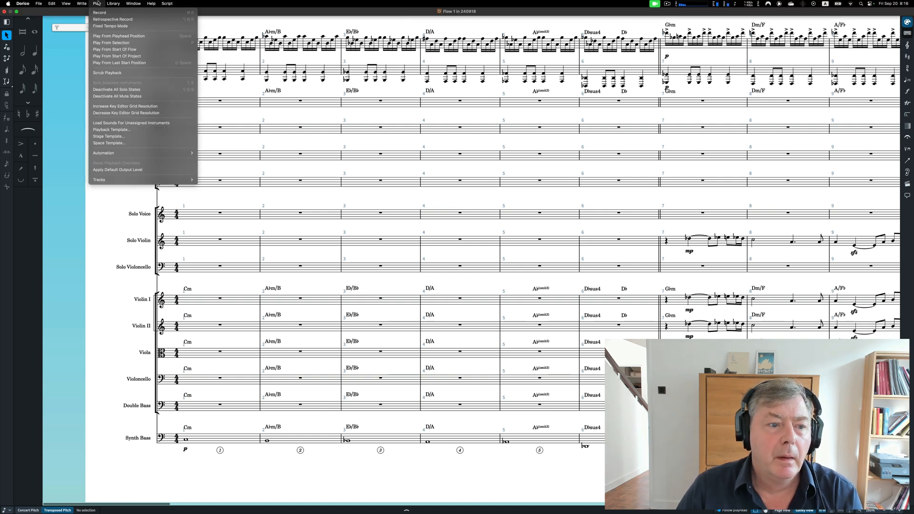
{"action": "left_click", "coordinate": [115, 130]}
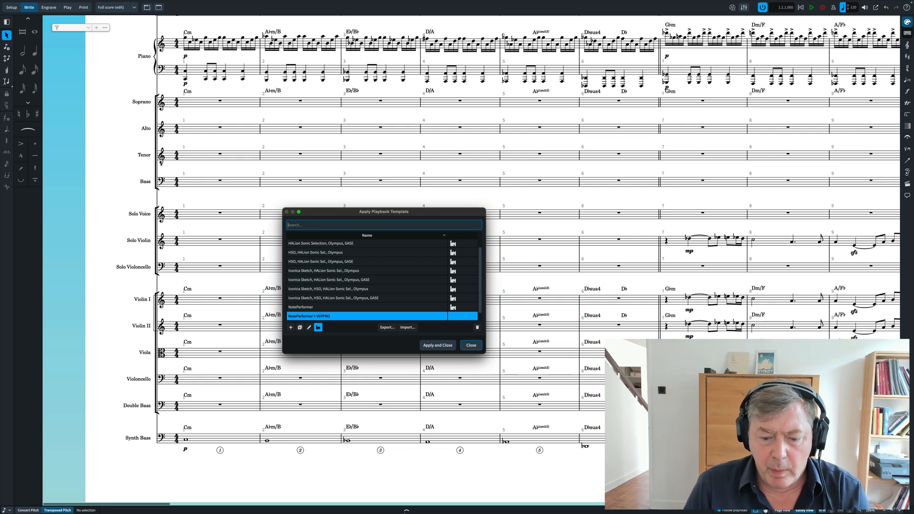
- Switch to NotePerformer Playback Engines, review the SSO+BBC template's instruments from Flute to Contrabasses, and minimise its window
{"action": "mouse_move", "coordinate": [407, 511]}
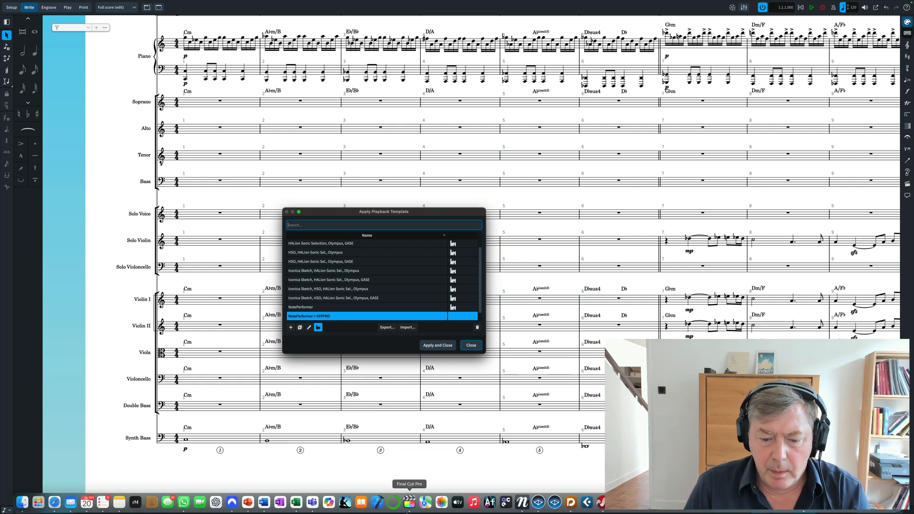
{"action": "left_click", "coordinate": [521, 503]}
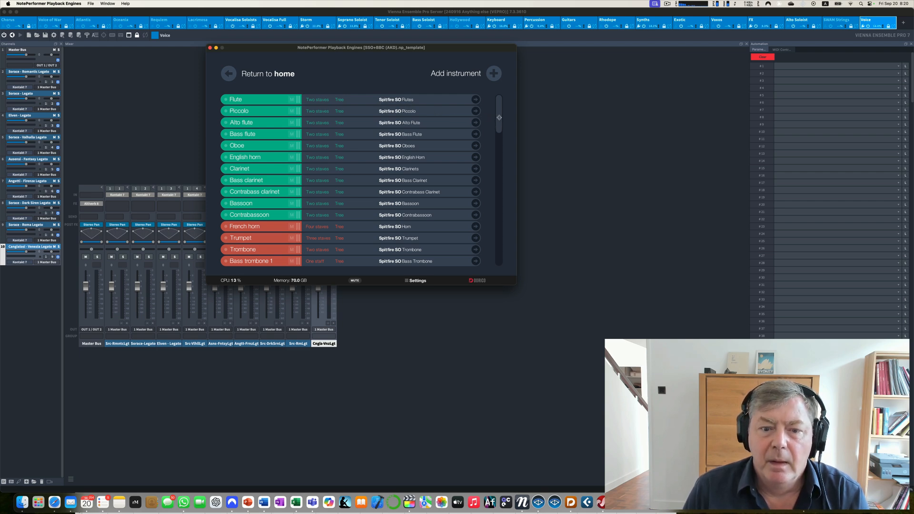
{"action": "left_click_drag", "start_coordinate": [499, 117], "coordinate": [492, 270]}
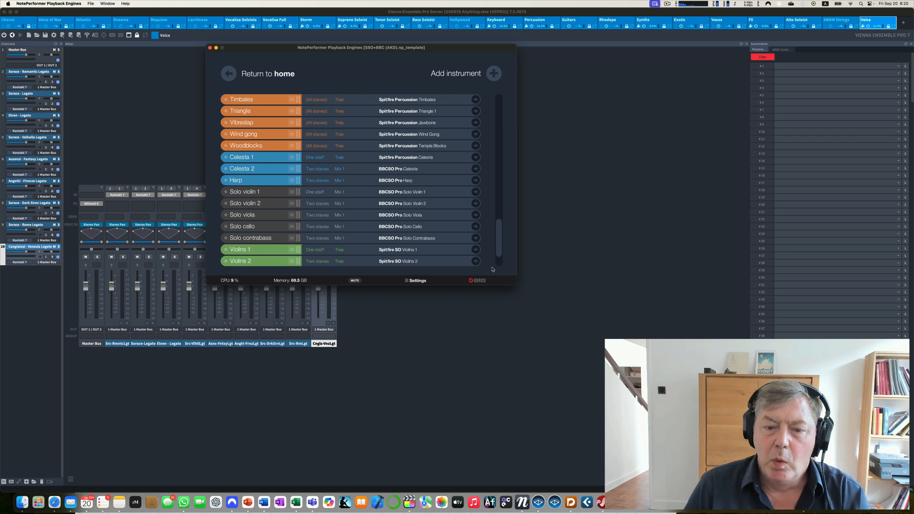
{"action": "scroll", "coordinate": [497, 264], "scroll_direction": "down", "scroll_amount": 3}
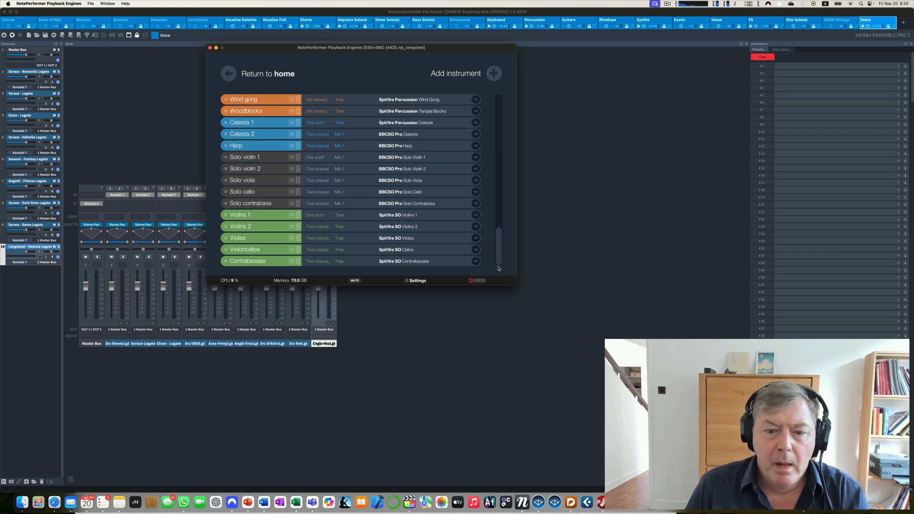
{"action": "left_click_drag", "start_coordinate": [501, 260], "coordinate": [498, 98]}
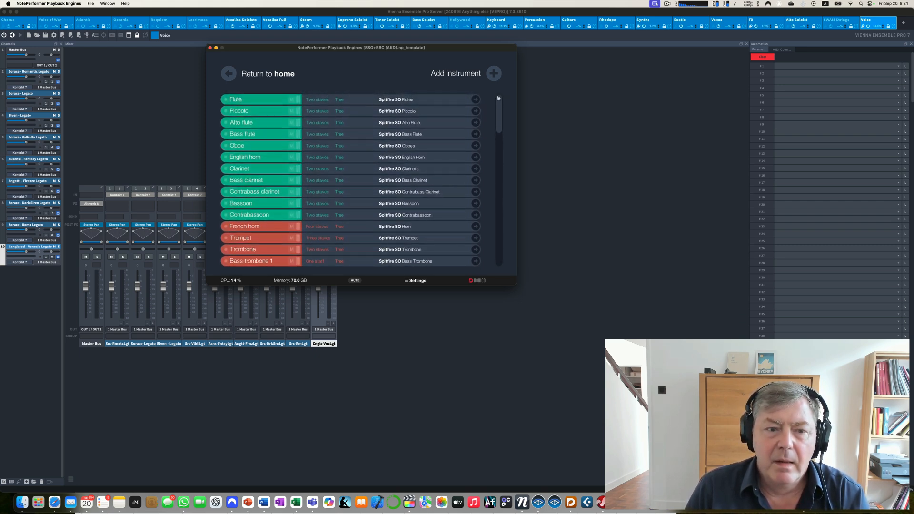
{"action": "left_click", "coordinate": [216, 48]}
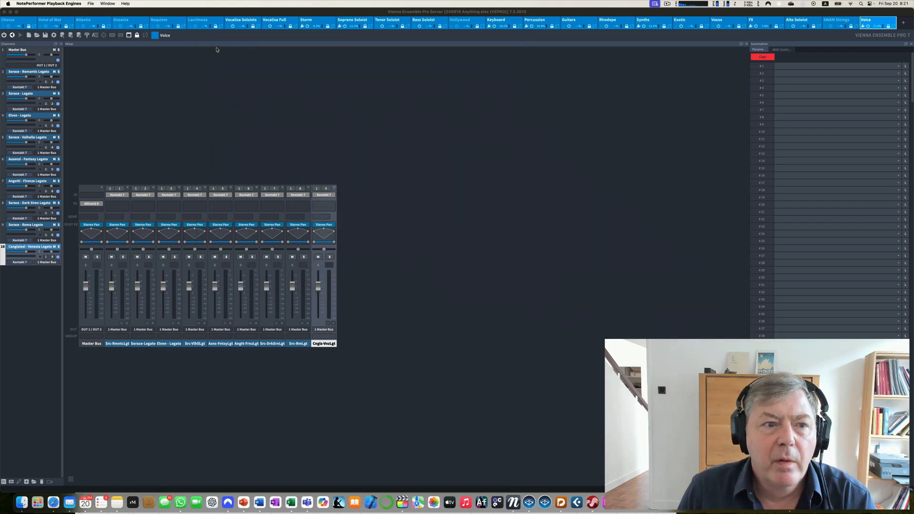
- View the choir instances in Vienna Ensemble Pro one after another: Voice of War, Atlantis, Oceania, Requiem and Lacrimosa
{"action": "left_click", "coordinate": [52, 22]}
{"action": "left_click", "coordinate": [88, 21]}
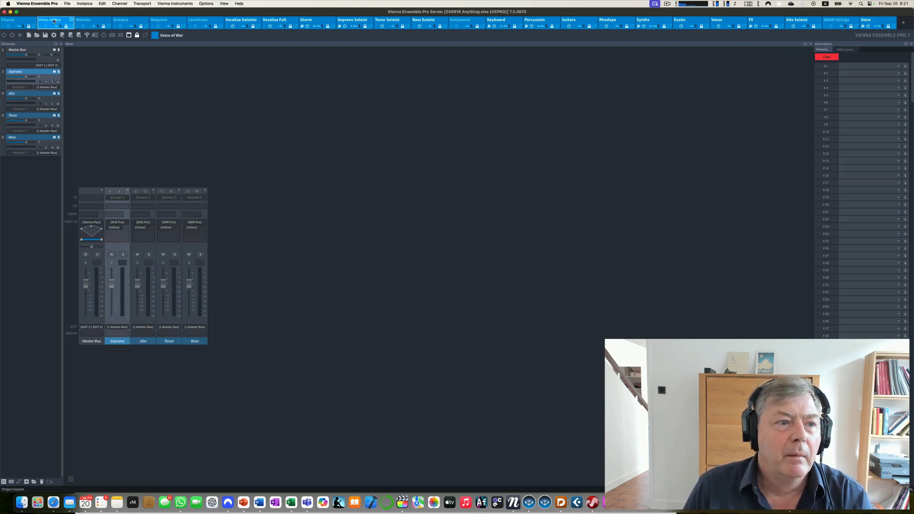
{"action": "left_click", "coordinate": [129, 21]}
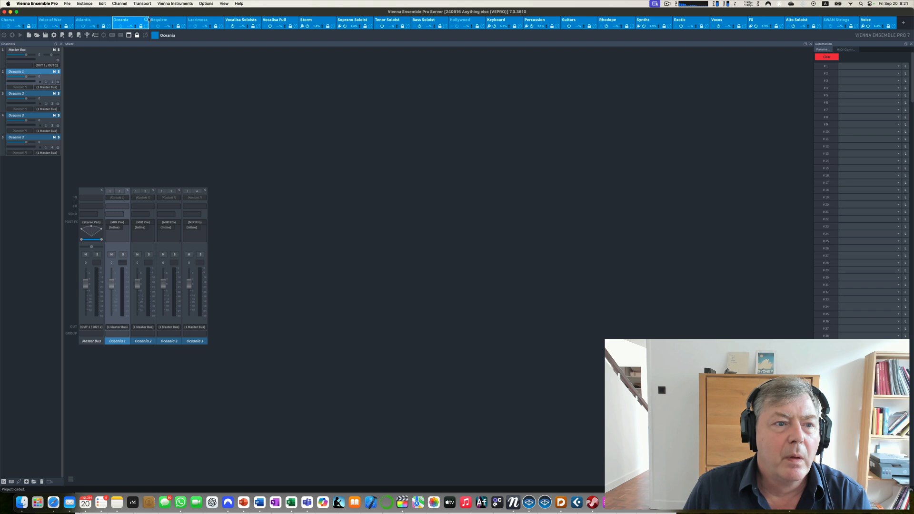
{"action": "left_click", "coordinate": [166, 22]}
{"action": "left_click", "coordinate": [202, 22]}
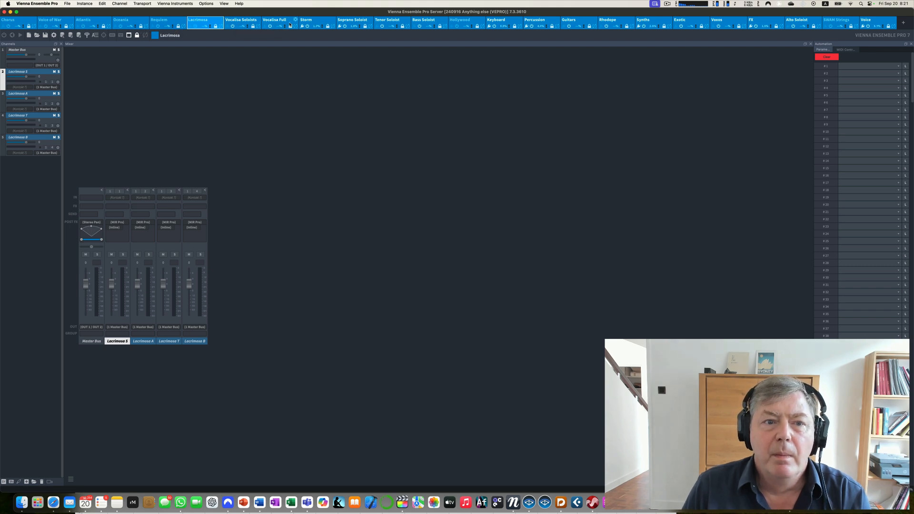
- Open the Storm instance and inspect the Kontakt instruments on its Storm S and Storm A channels
{"action": "left_click", "coordinate": [309, 22]}
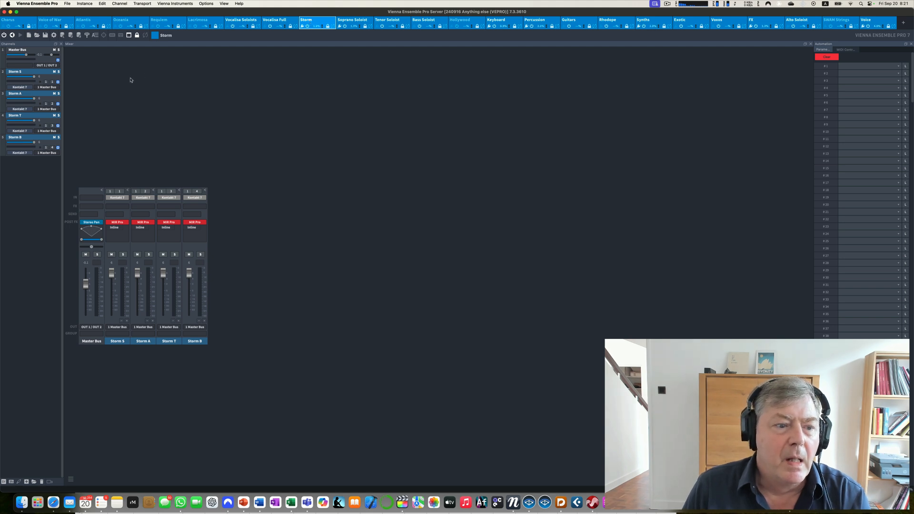
{"action": "left_click", "coordinate": [27, 73]}
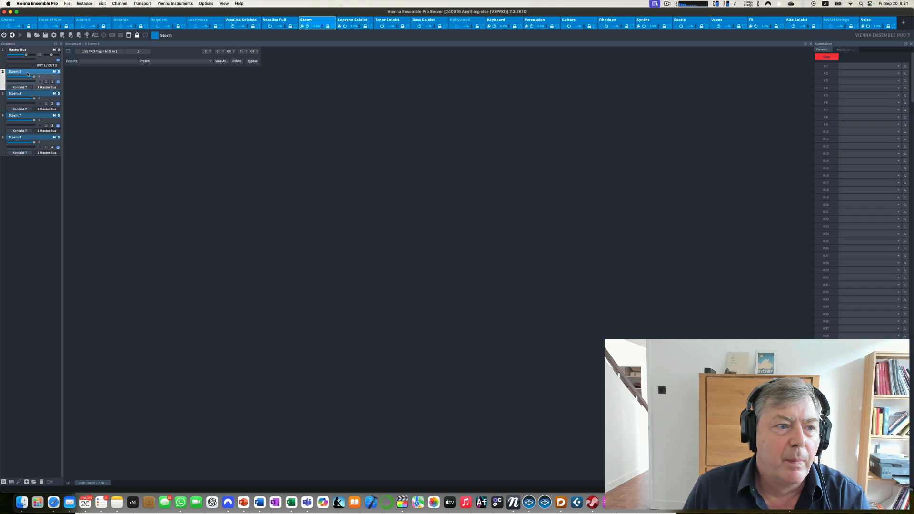
{"action": "left_click", "coordinate": [33, 95]}
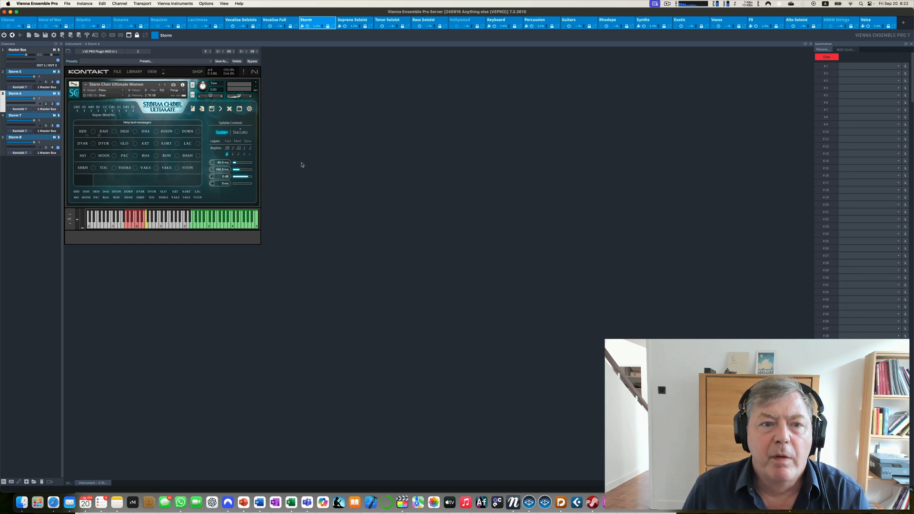
- View the channels of the Soprano Soloist, Keyboard and Percussion instances in turn
{"action": "left_click", "coordinate": [352, 21]}
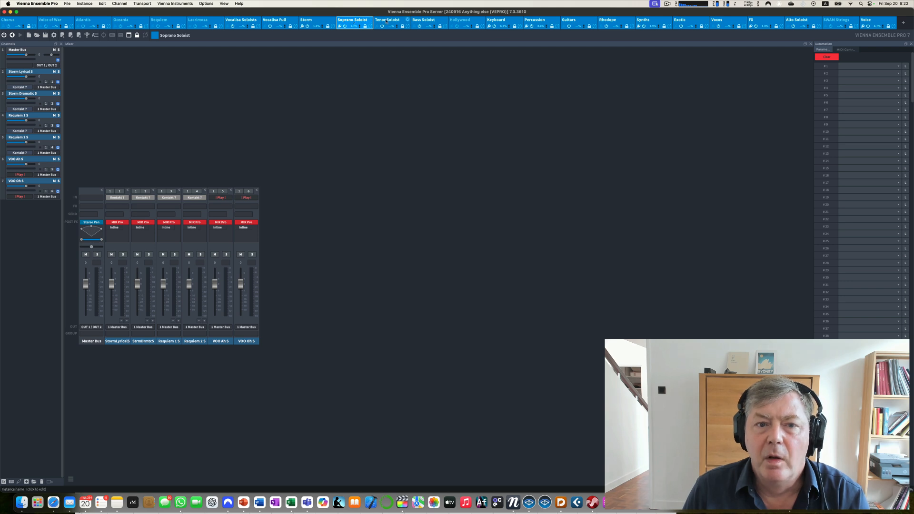
{"action": "left_click", "coordinate": [493, 23]}
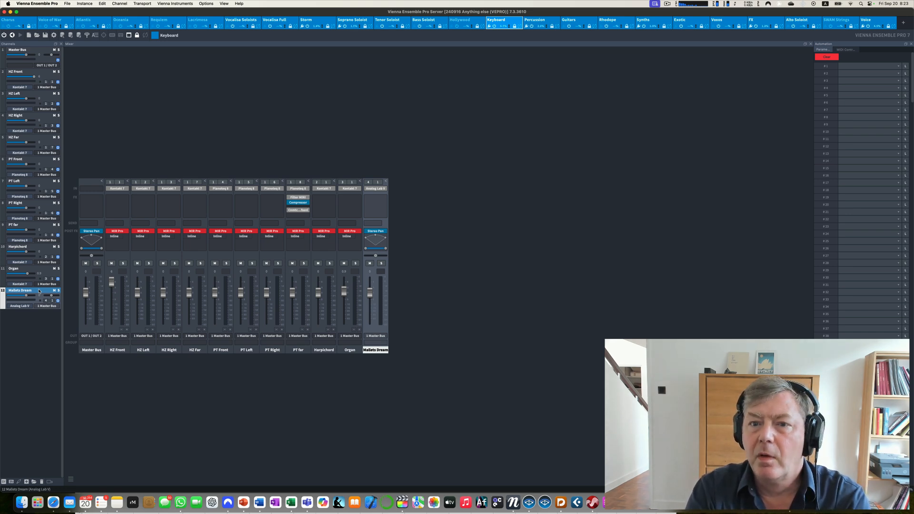
{"action": "left_click", "coordinate": [533, 23]}
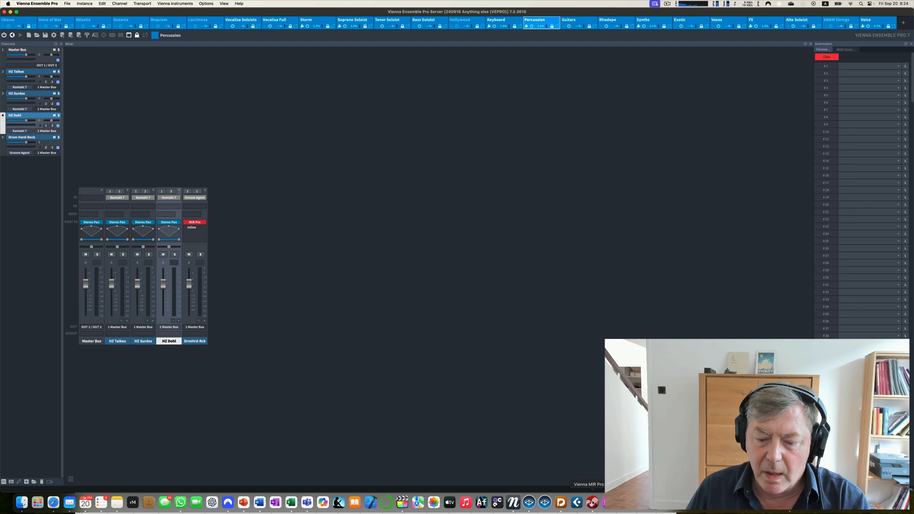
- Switch to Vienna MIR Pro and examine how the instruments are placed on Synchron Stage A - Wide
{"action": "left_click", "coordinate": [592, 502]}
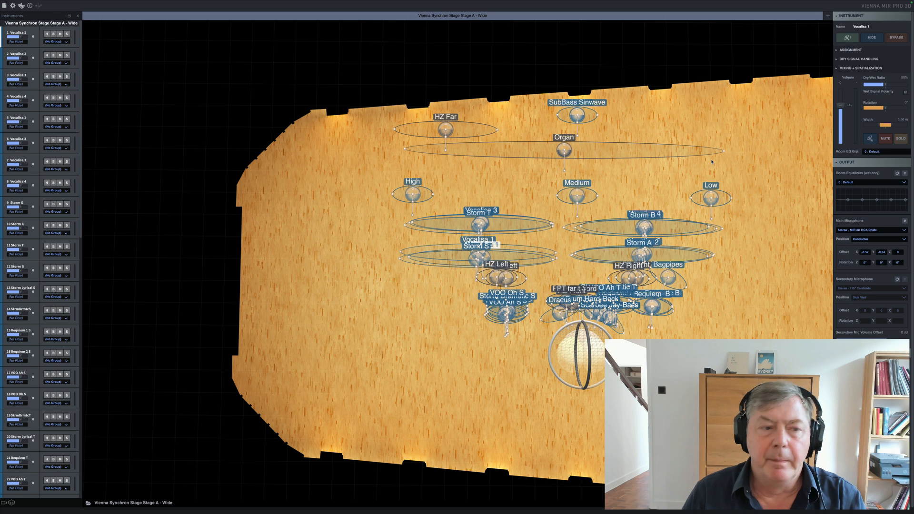
{"action": "mouse_move", "coordinate": [508, 3]}
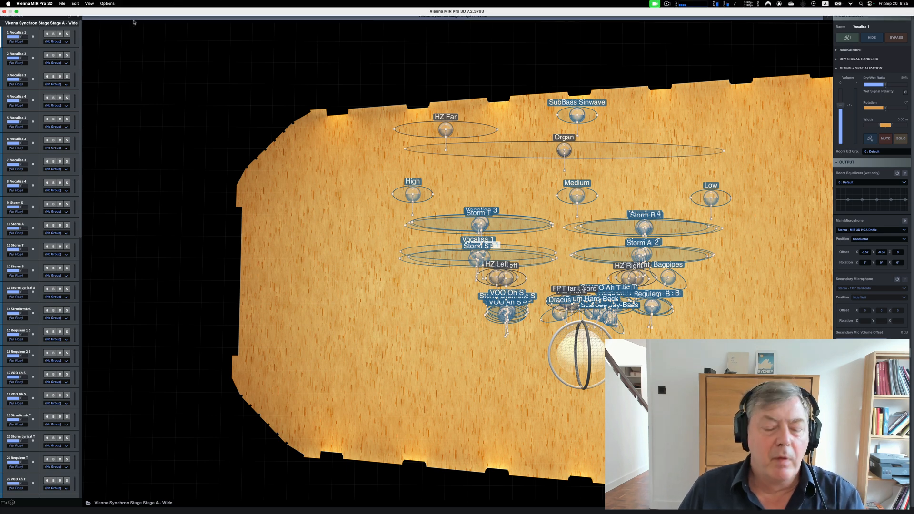
{"action": "mouse_move", "coordinate": [166, 3]}
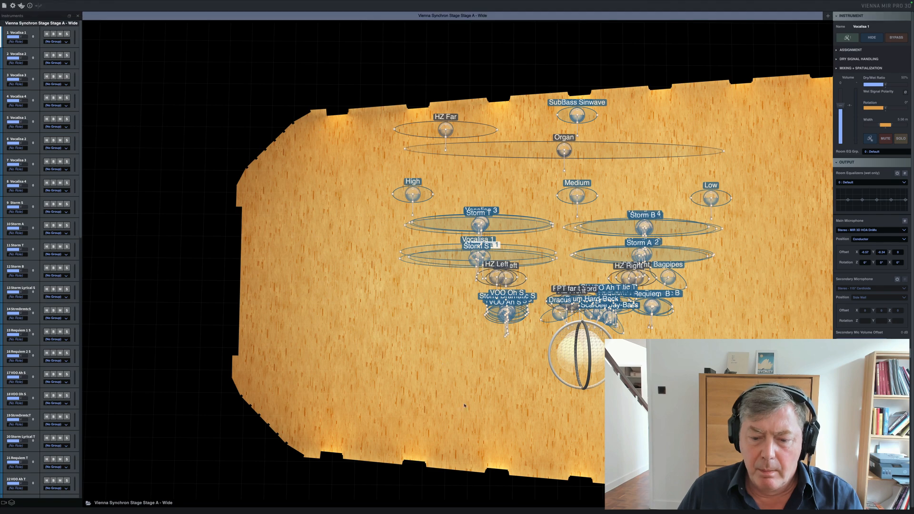
- Switch to Dorico and dismiss the Apply Playback Template dialog
{"action": "mouse_move", "coordinate": [539, 509]}
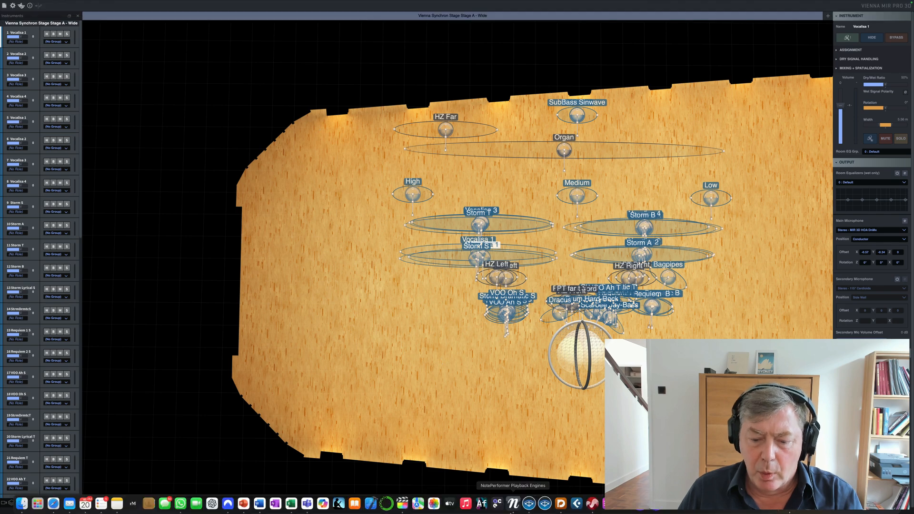
{"action": "left_click", "coordinate": [561, 505]}
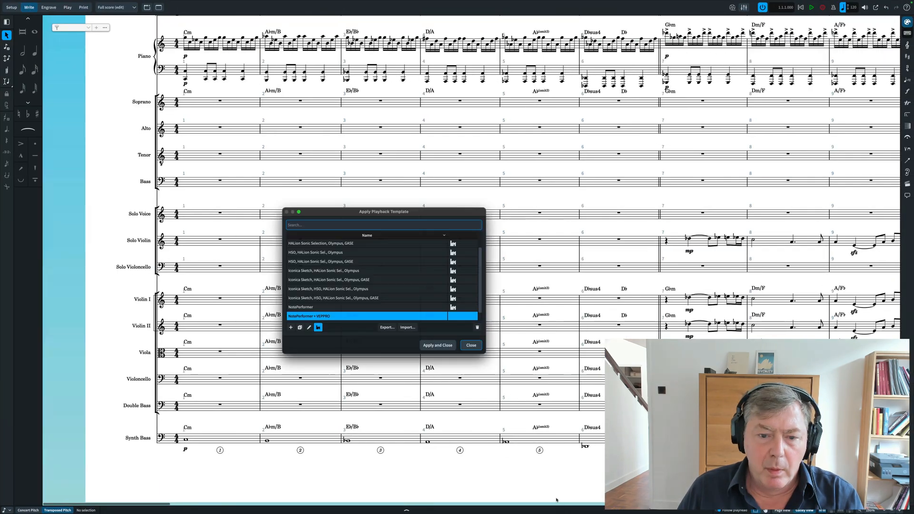
{"action": "left_click", "coordinate": [471, 345]}
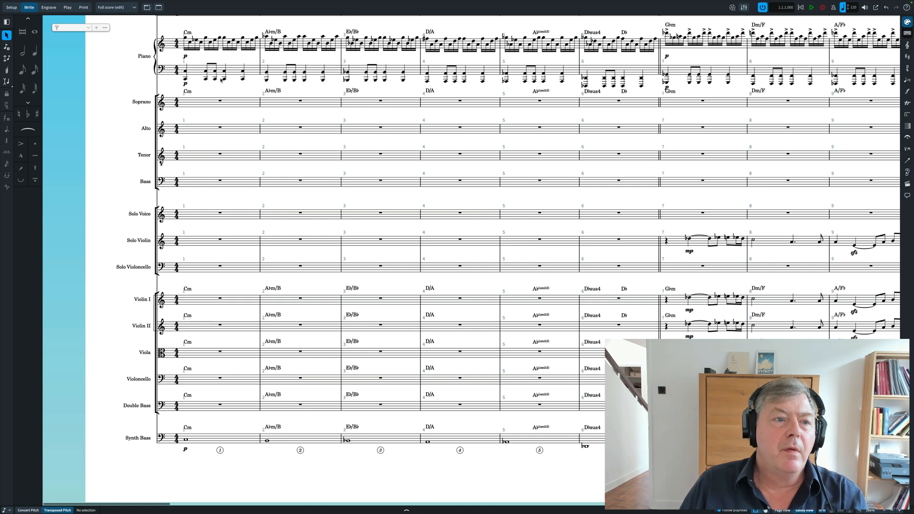
- Show the score's tracks in Play mode and view the playback routing of the Violin I track
{"action": "left_click", "coordinate": [68, 8]}
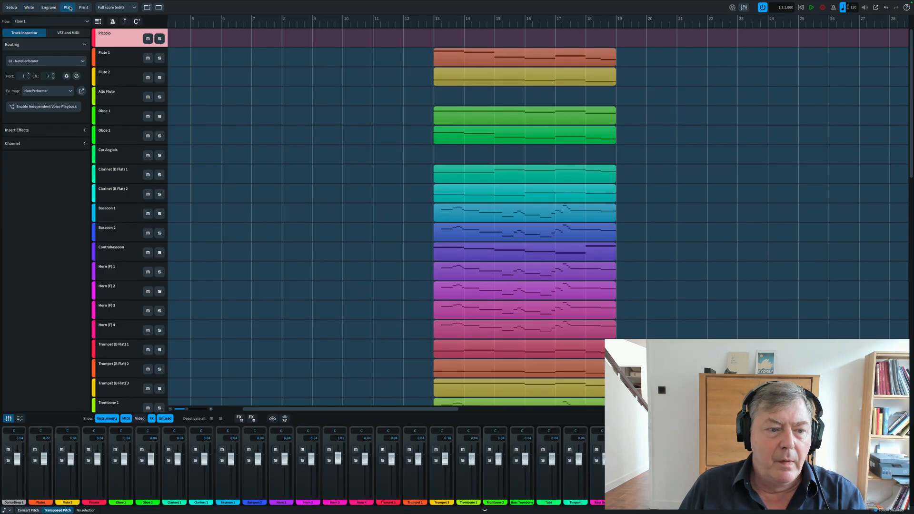
{"action": "scroll", "coordinate": [120, 259], "scroll_direction": "down", "scroll_amount": 8}
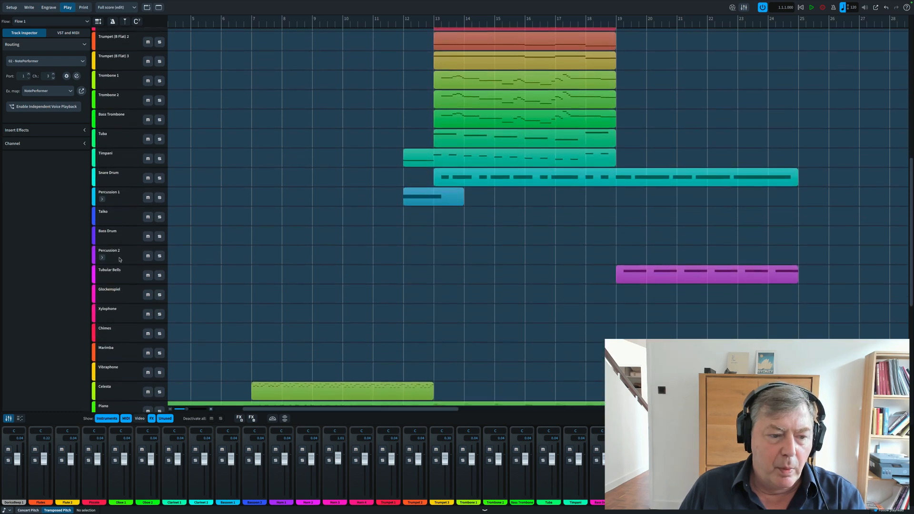
{"action": "scroll", "coordinate": [120, 259], "scroll_direction": "down", "scroll_amount": 6}
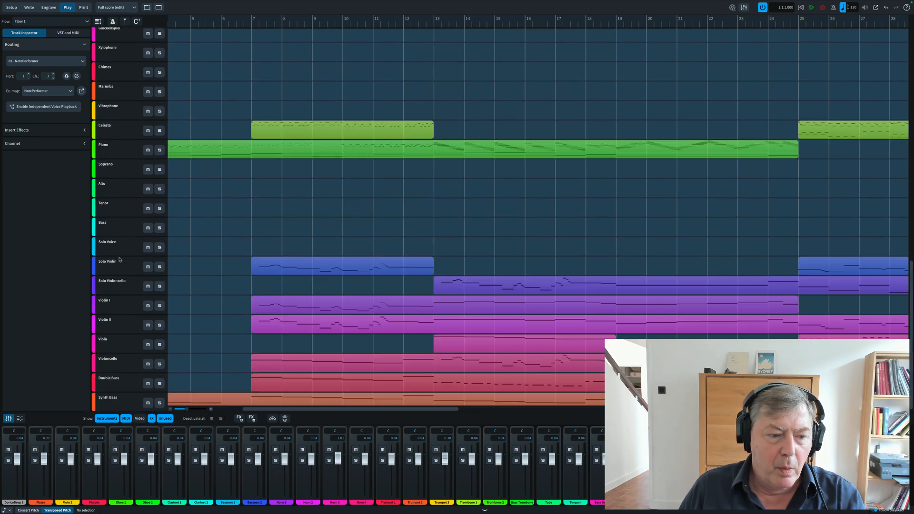
{"action": "left_click", "coordinate": [133, 309]}
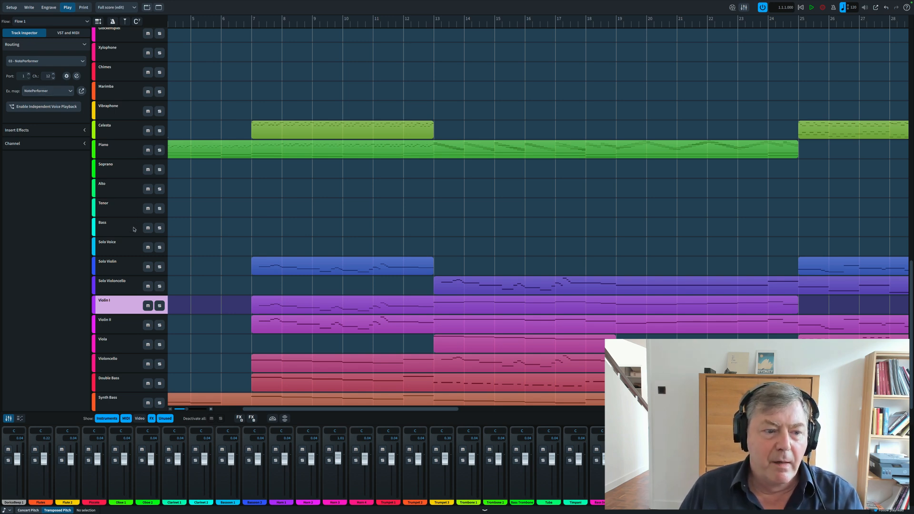
- View the Solo Voice track's routing and inspect its Vienna Ensemble Pro instrument window, closing it when done
{"action": "left_click", "coordinate": [133, 246]}
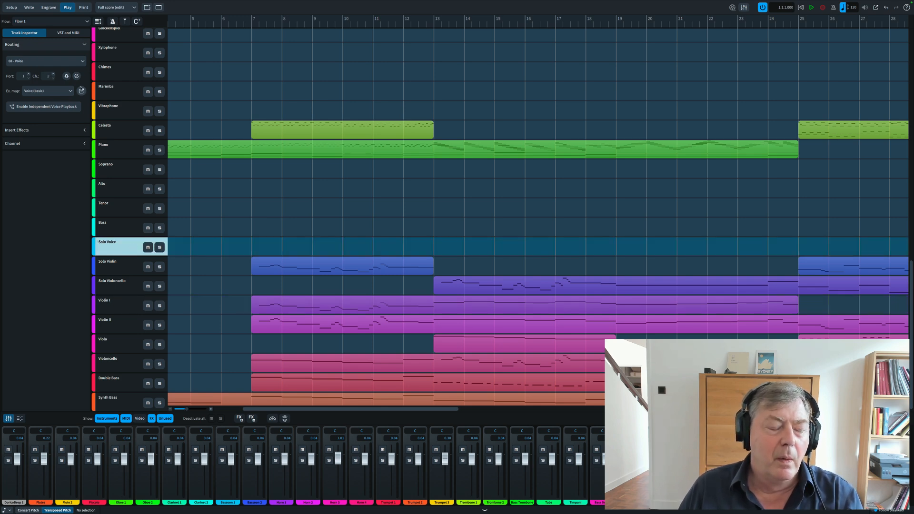
{"action": "left_click", "coordinate": [76, 77]}
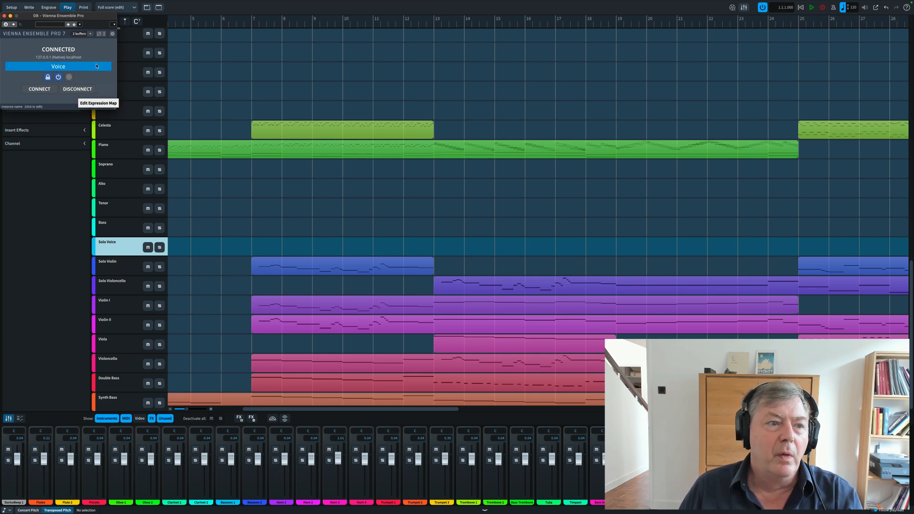
{"action": "left_click", "coordinate": [4, 17]}
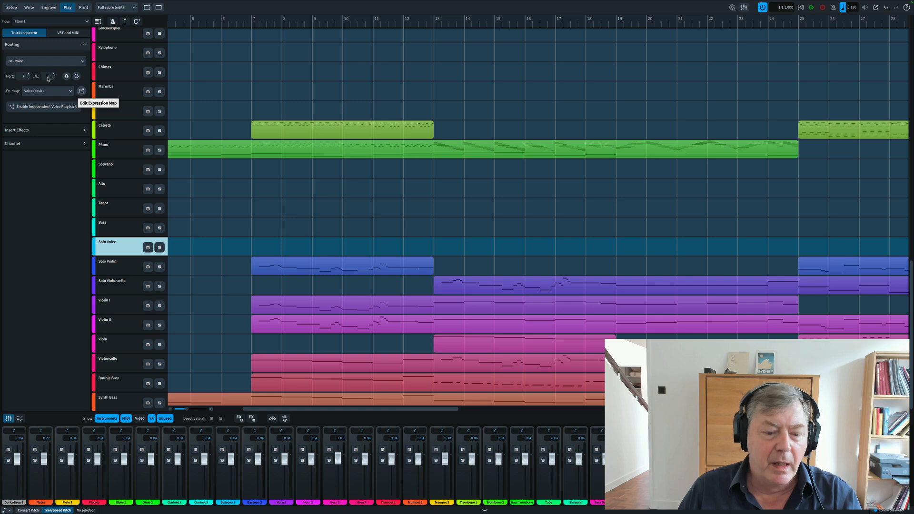
- Switch to Vienna Ensemble Pro and view the channels of the Voice instance
{"action": "mouse_move", "coordinate": [554, 512]}
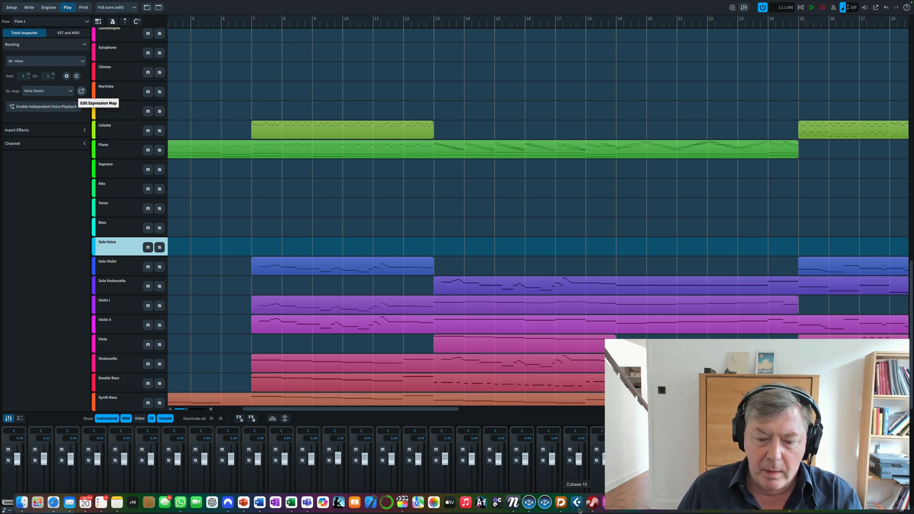
{"action": "left_click", "coordinate": [529, 503]}
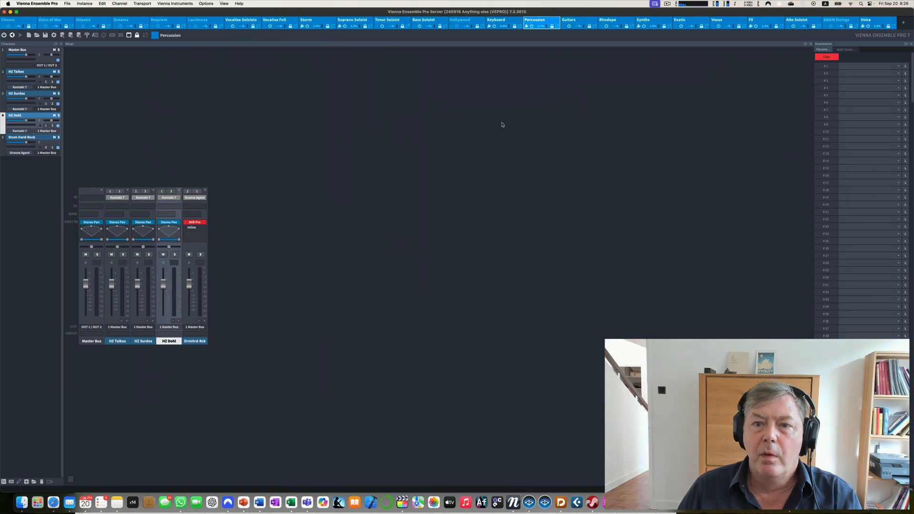
{"action": "left_click", "coordinate": [870, 22]}
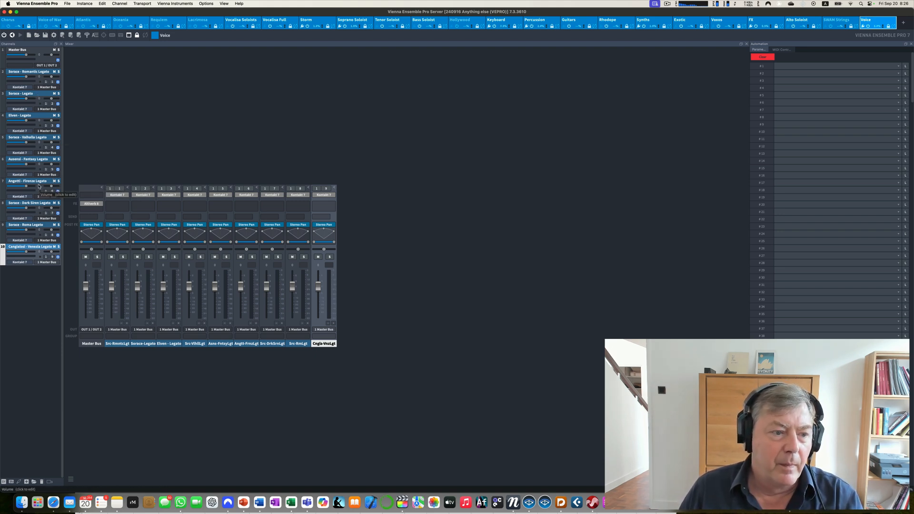
- Return to Dorico's Write mode and display the Mixer in full screen
{"action": "left_click", "coordinate": [560, 501]}
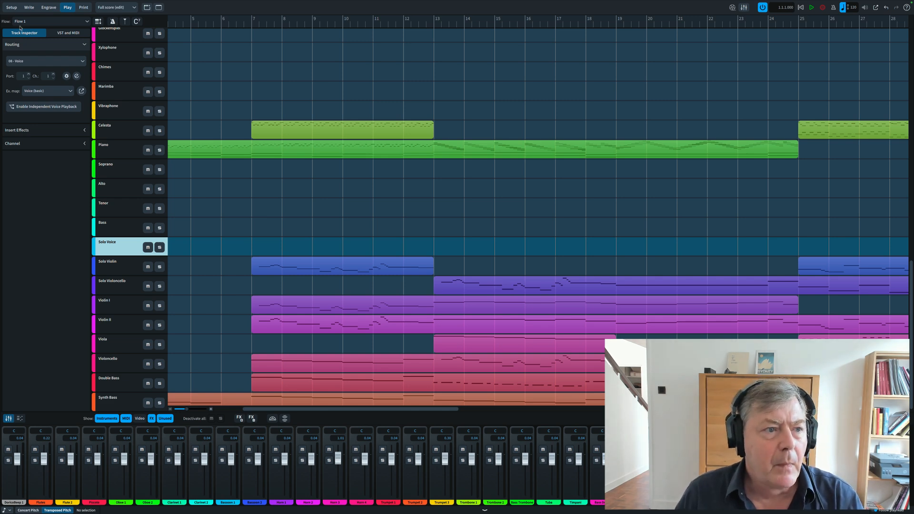
{"action": "left_click", "coordinate": [28, 8]}
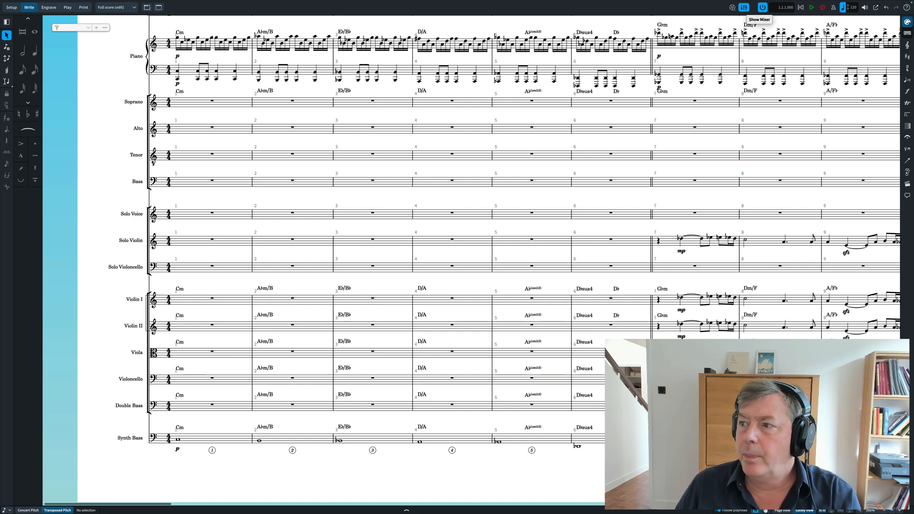
{"action": "left_click", "coordinate": [743, 8]}
{"action": "left_click_drag", "start_coordinate": [799, 15], "coordinate": [268, 39]}
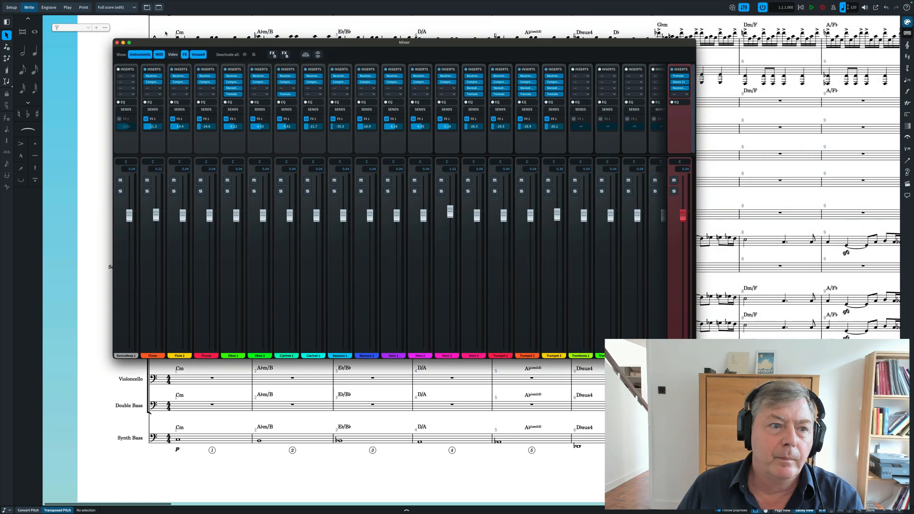
{"action": "left_click", "coordinate": [129, 44]}
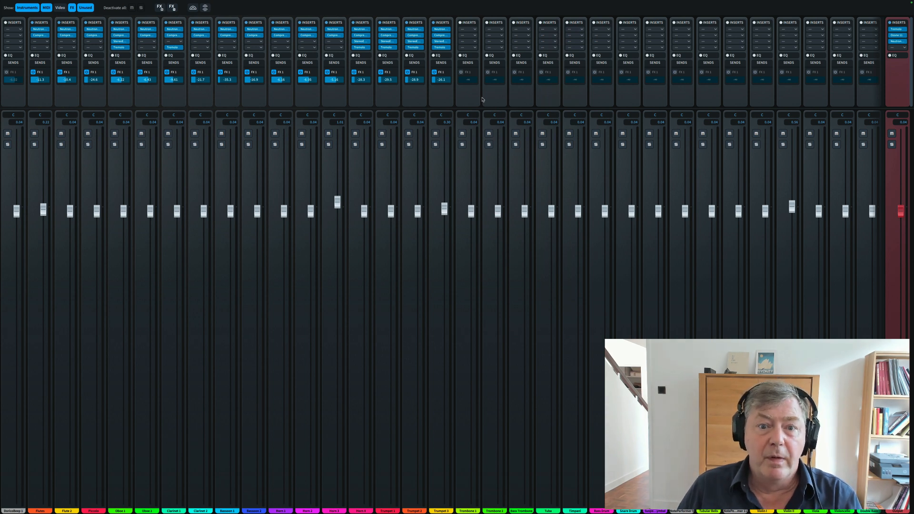
- Look through all Mixer channels and their insert effects, ending back at the first channels
{"action": "scroll", "coordinate": [485, 99], "scroll_direction": "right", "scroll_amount": 10}
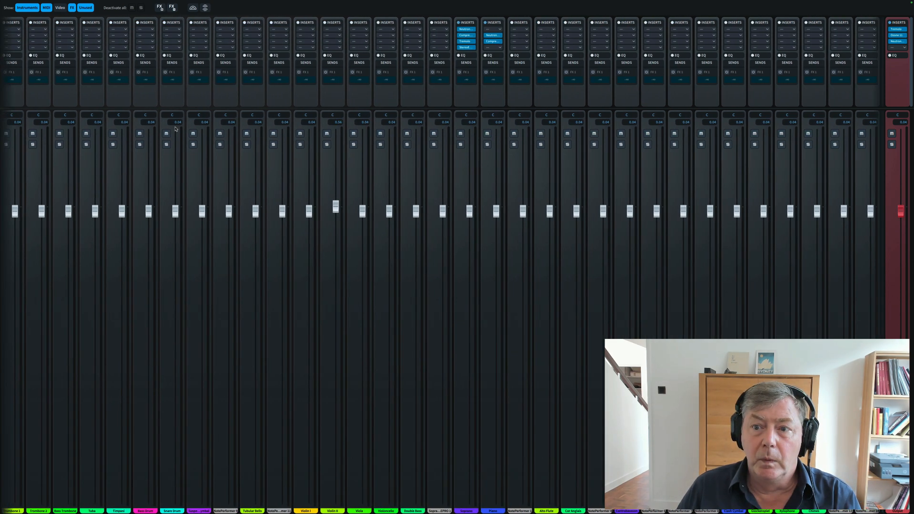
{"action": "scroll", "coordinate": [442, 100], "scroll_direction": "right", "scroll_amount": 2}
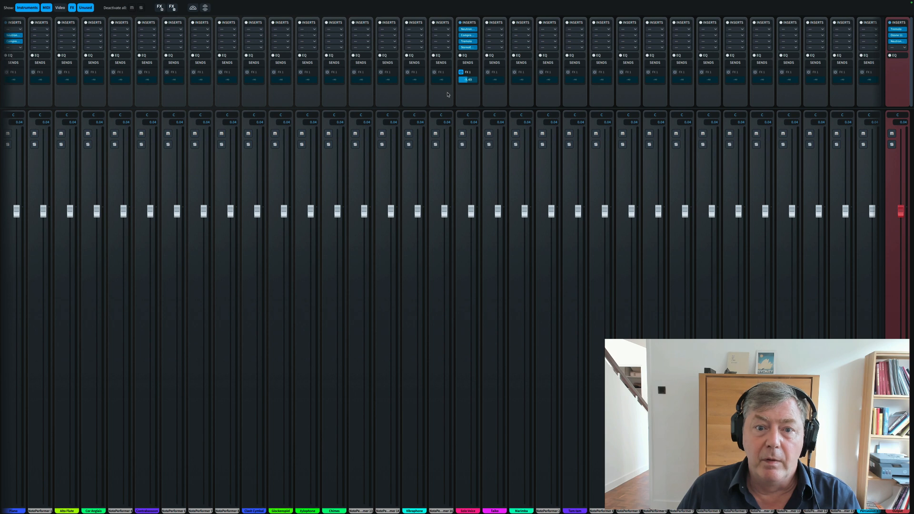
{"action": "scroll", "coordinate": [447, 95], "scroll_direction": "left", "scroll_amount": 12}
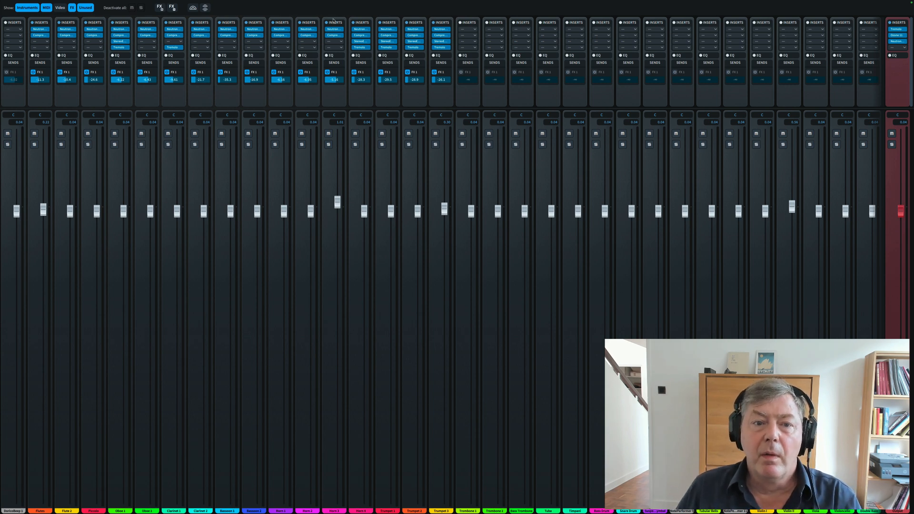
- Inspect the Horn 4 channel's inserts one by one: Neutron 4 Equalizer, Compressor, StereoEnhancer and Tremolo
{"action": "left_click", "coordinate": [361, 31]}
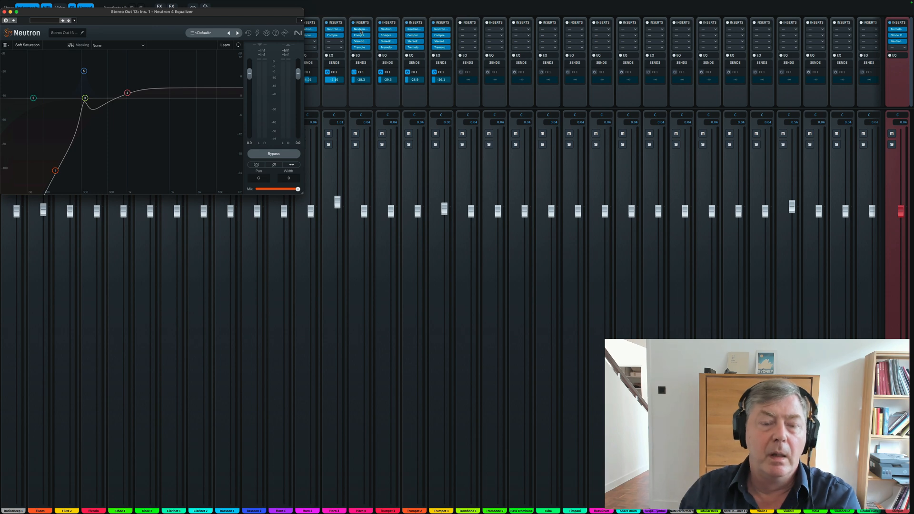
{"action": "left_click", "coordinate": [4, 11]}
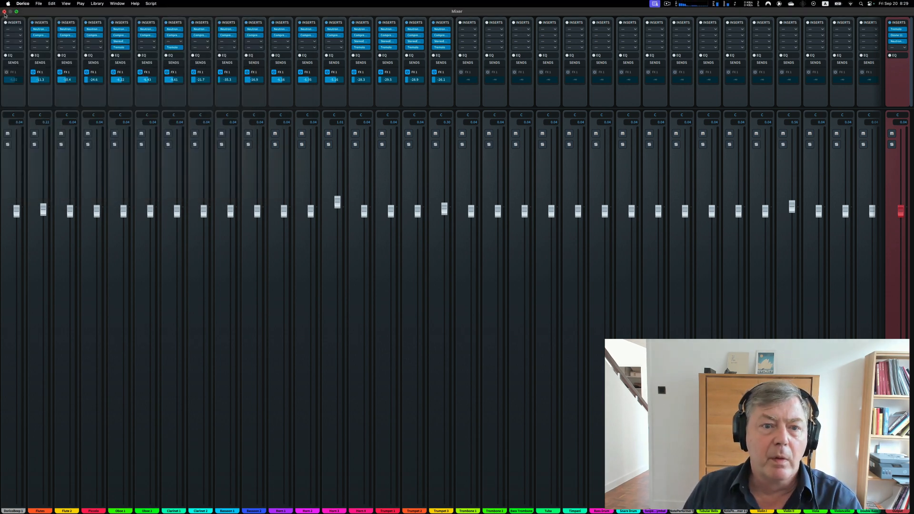
{"action": "left_click", "coordinate": [360, 36]}
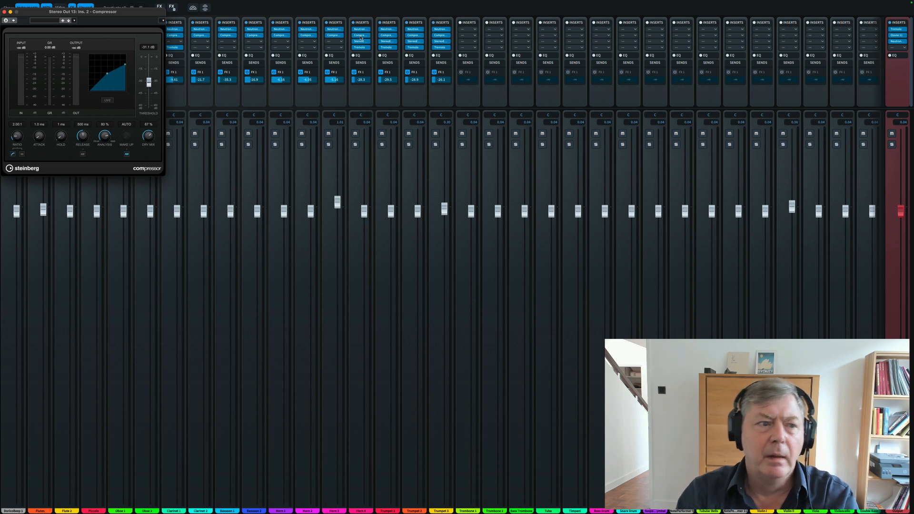
{"action": "left_click", "coordinate": [4, 11]}
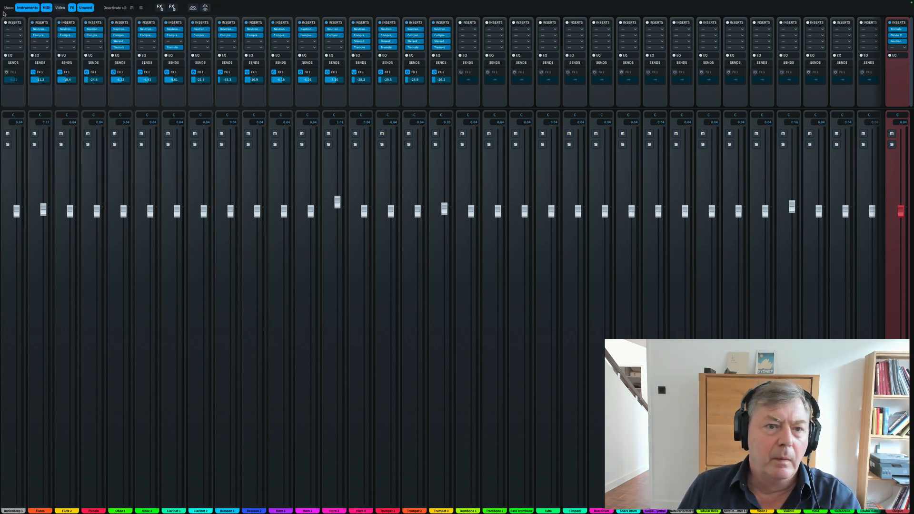
{"action": "left_click", "coordinate": [361, 42]}
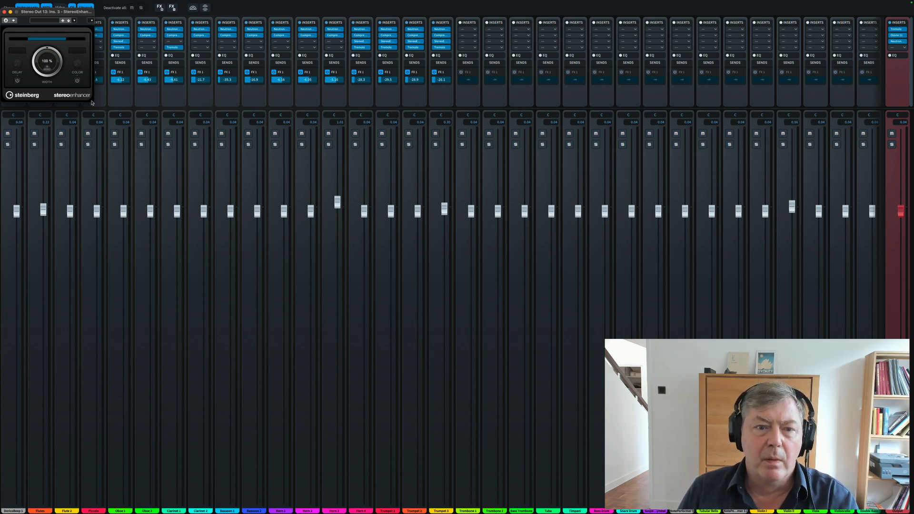
{"action": "left_click", "coordinate": [4, 12]}
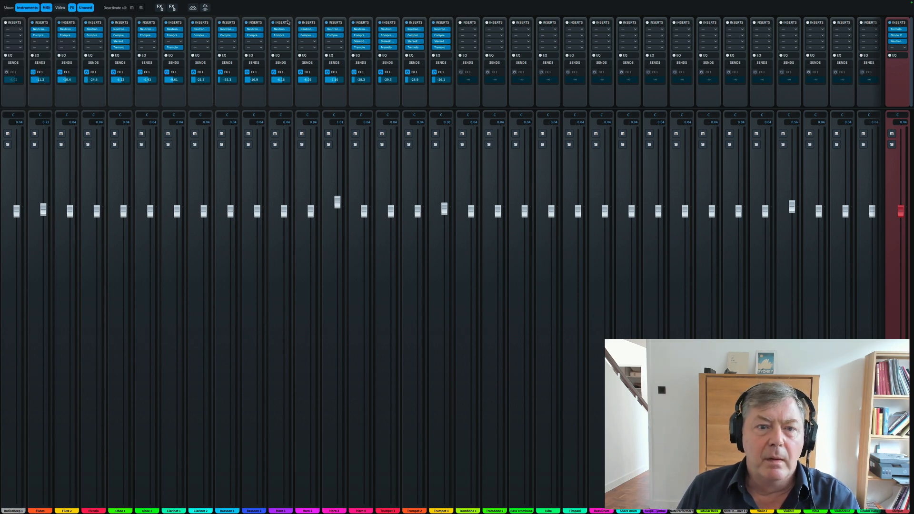
{"action": "left_click", "coordinate": [359, 47]}
{"action": "left_click", "coordinate": [359, 48]}
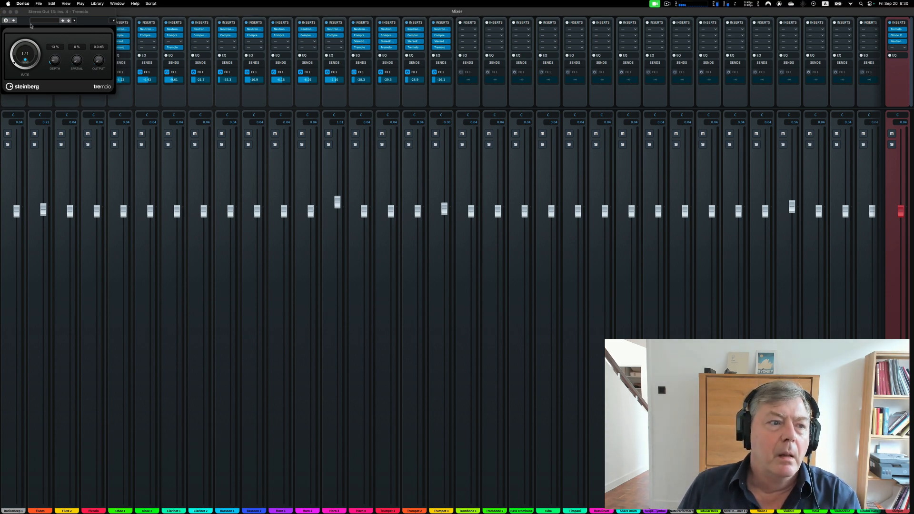
{"action": "left_click", "coordinate": [4, 11]}
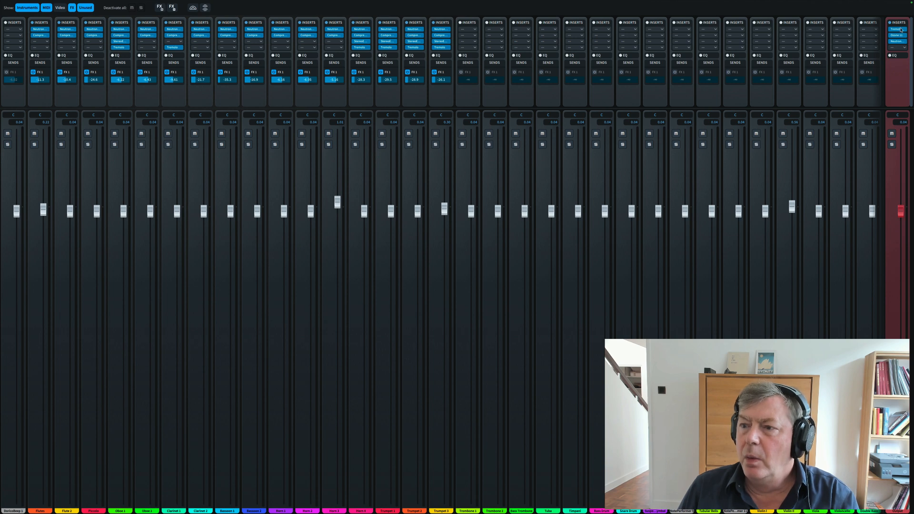
- Inspect the main output channel's inserts in turn: Tremolo, Ozone 11 and Neutron 4 Equalizer
{"action": "mouse_move", "coordinate": [897, 30]}
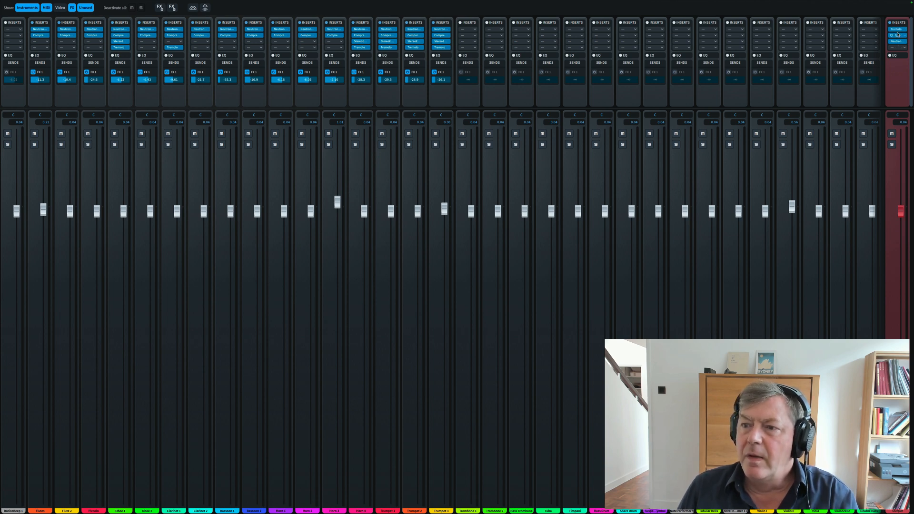
{"action": "left_click", "coordinate": [897, 30]}
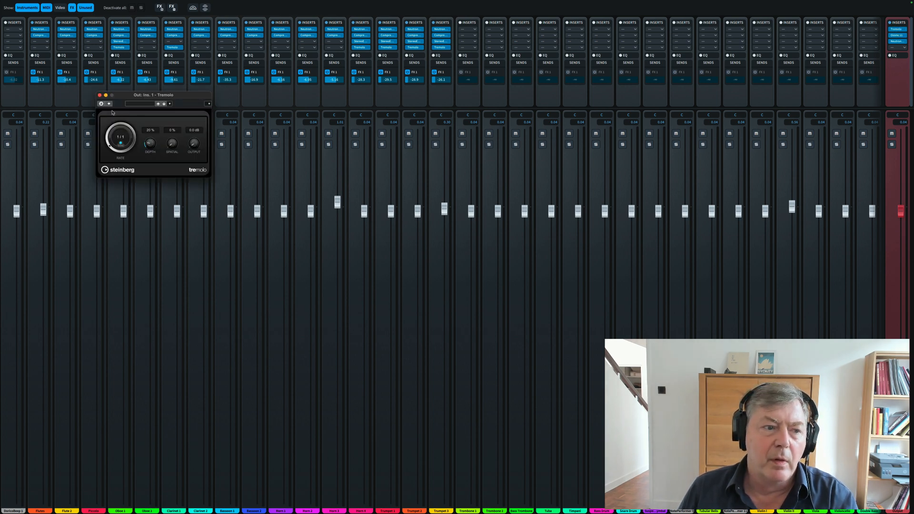
{"action": "left_click", "coordinate": [99, 95]}
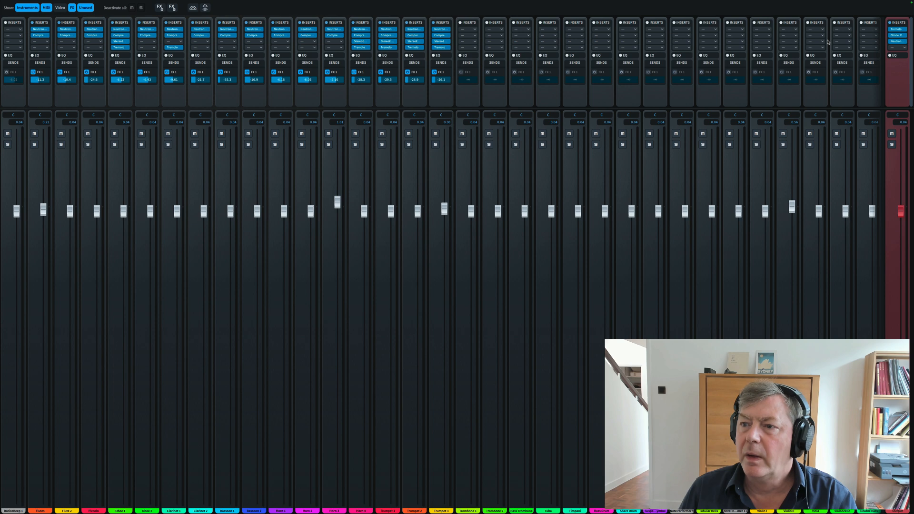
{"action": "left_click", "coordinate": [897, 35]}
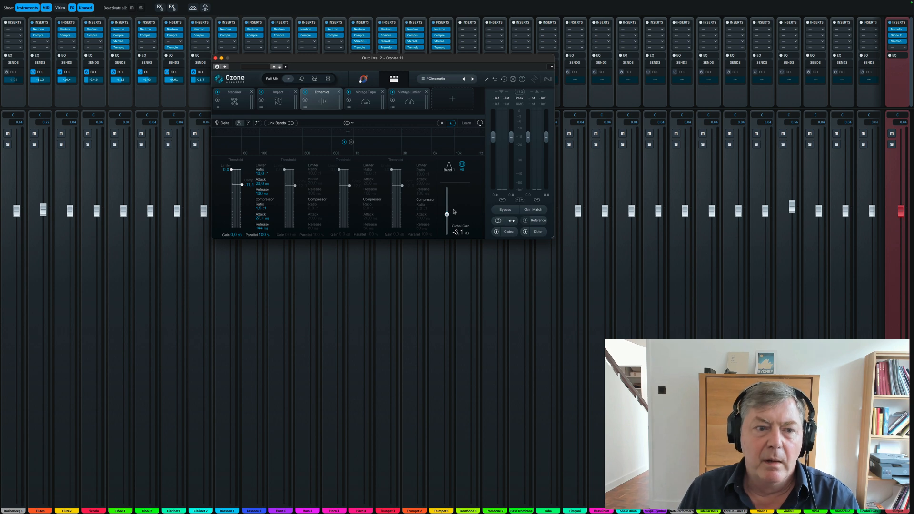
{"action": "left_click", "coordinate": [215, 59]}
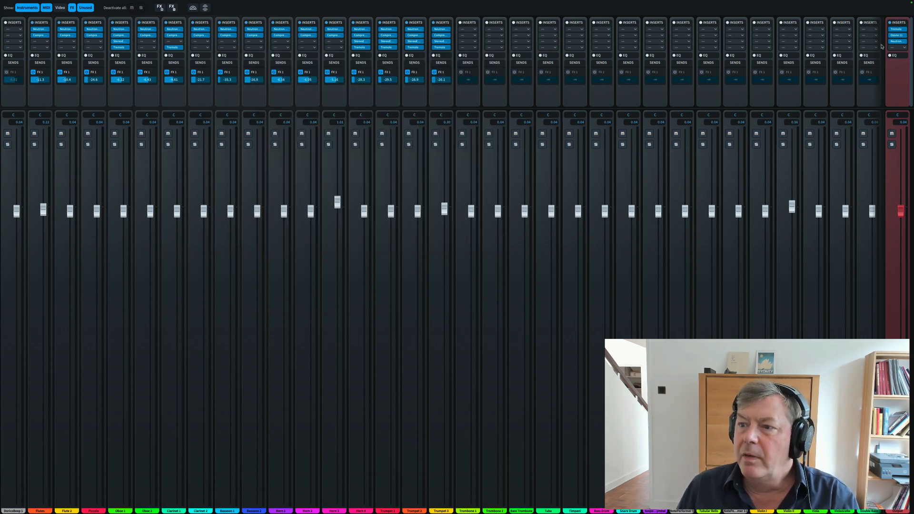
{"action": "left_click", "coordinate": [897, 42]}
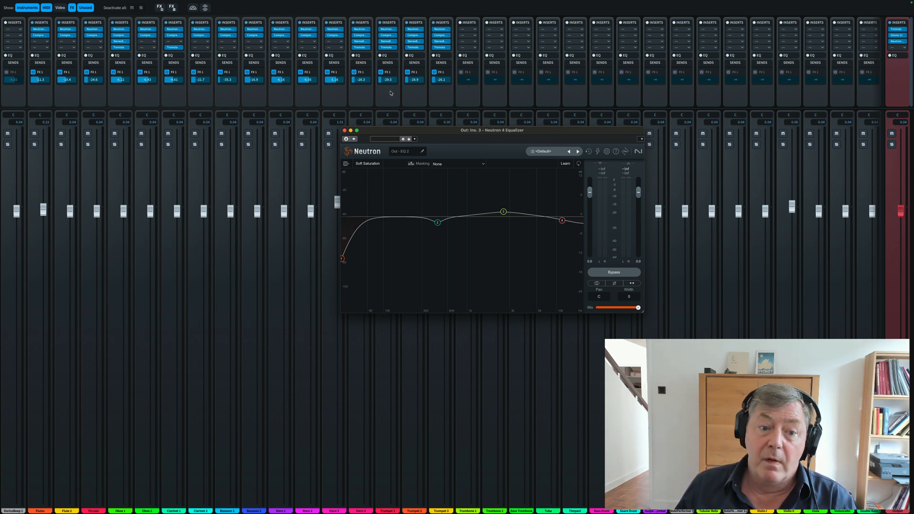
{"action": "left_click", "coordinate": [345, 131]}
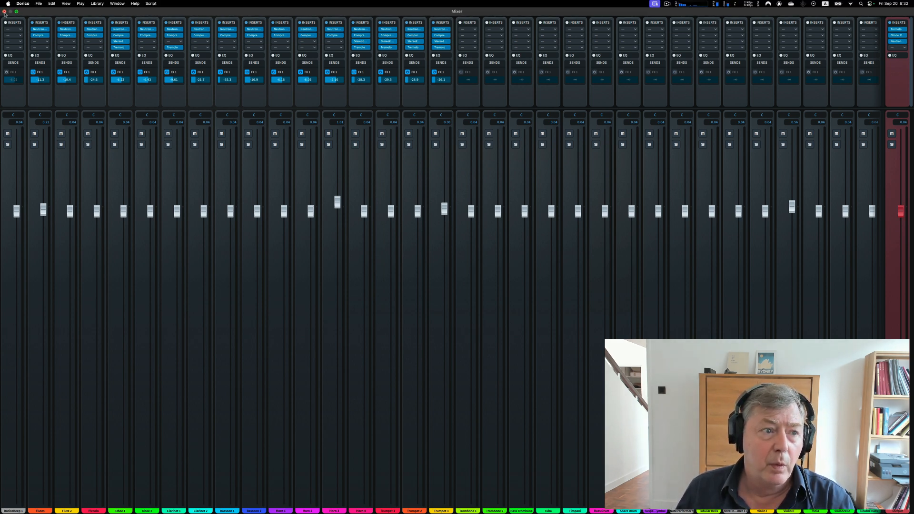
- Close the Mixer and play the full score from the first Synth Bass note in bar 1, showing more staves during playback
{"action": "left_click", "coordinate": [4, 11]}
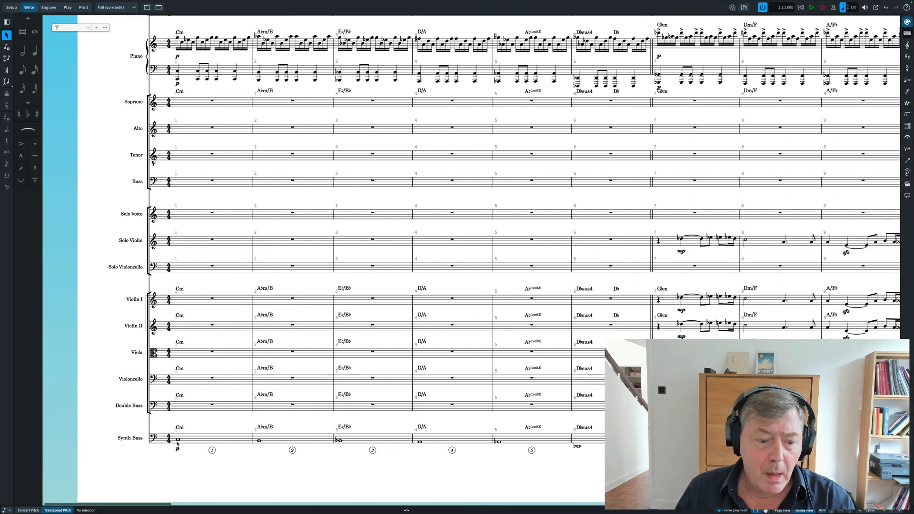
{"action": "left_click", "coordinate": [178, 441]}
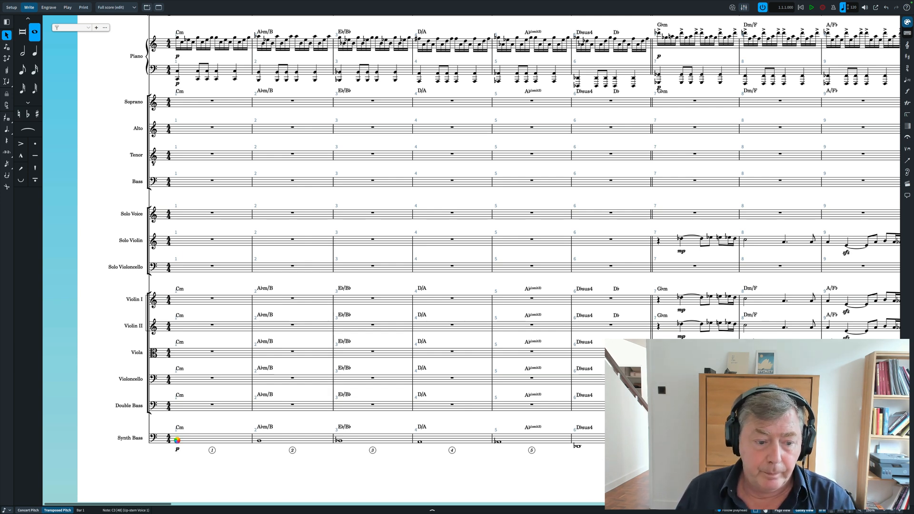
{"action": "key", "text": "space"}
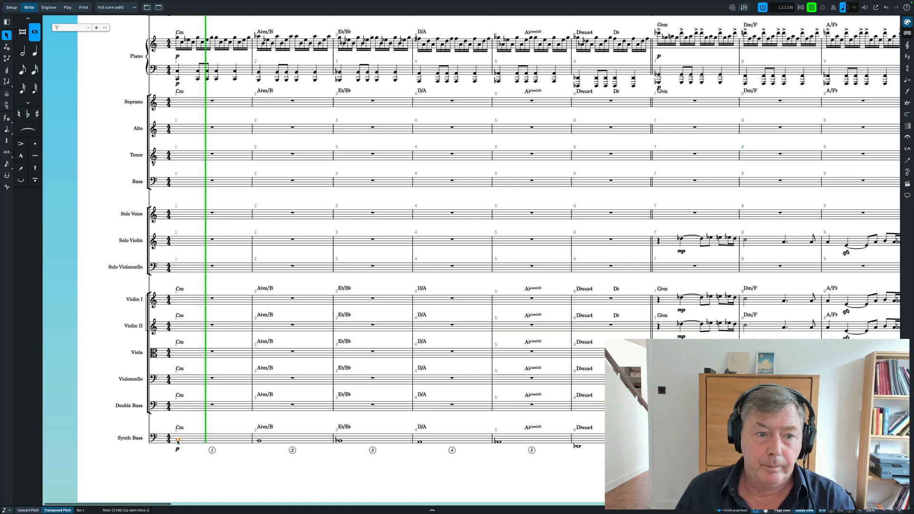
{"action": "scroll", "coordinate": [227, 352], "scroll_direction": "up", "scroll_amount": 3}
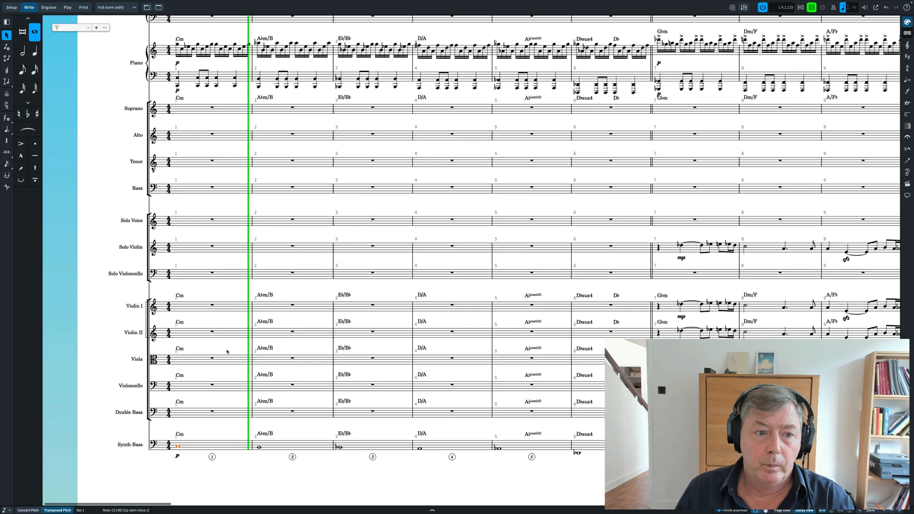
{"action": "scroll", "coordinate": [227, 352], "scroll_direction": "down", "scroll_amount": 5}
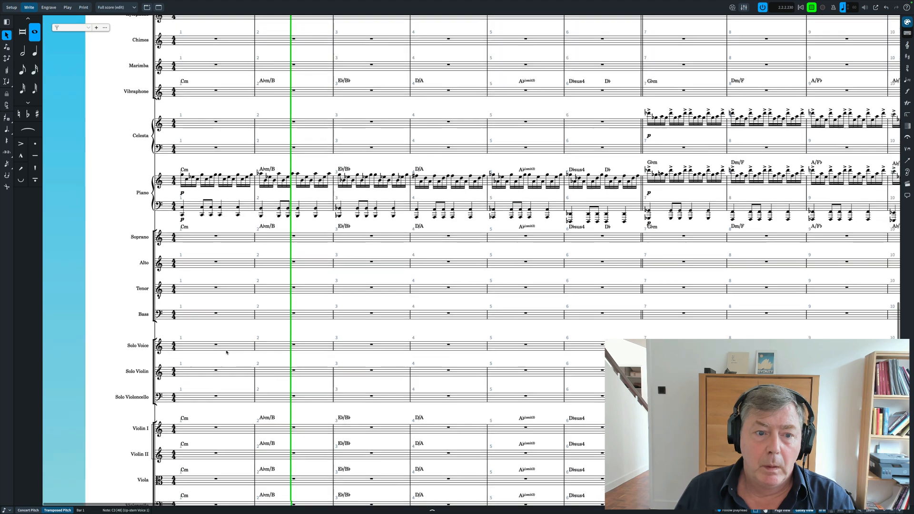
{"action": "scroll", "coordinate": [226, 352], "scroll_direction": "up", "scroll_amount": 5}
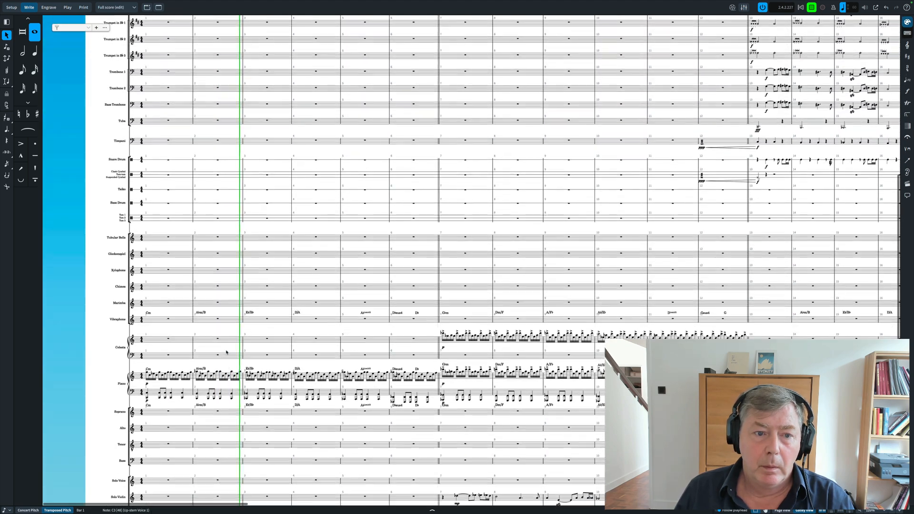
{"action": "scroll", "coordinate": [226, 352], "scroll_direction": "down", "scroll_amount": 3}
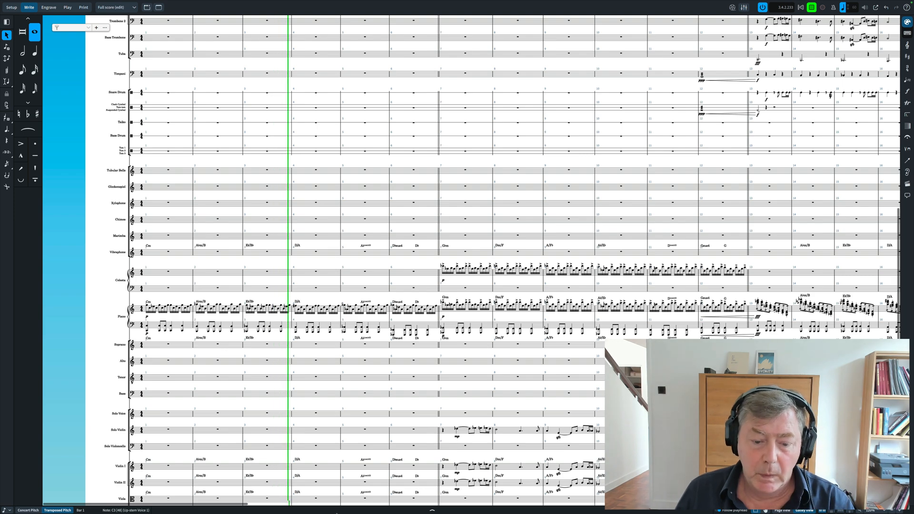
- Switch to NotePerformer Playback Engines and look through the instrument list down to Contrabasses while the score plays
{"action": "mouse_move", "coordinate": [338, 503]}
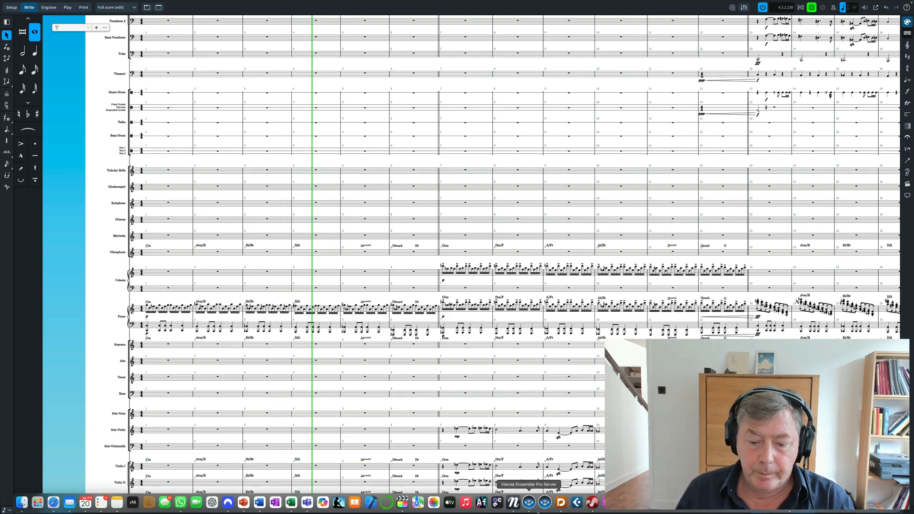
{"action": "left_click", "coordinate": [514, 506]}
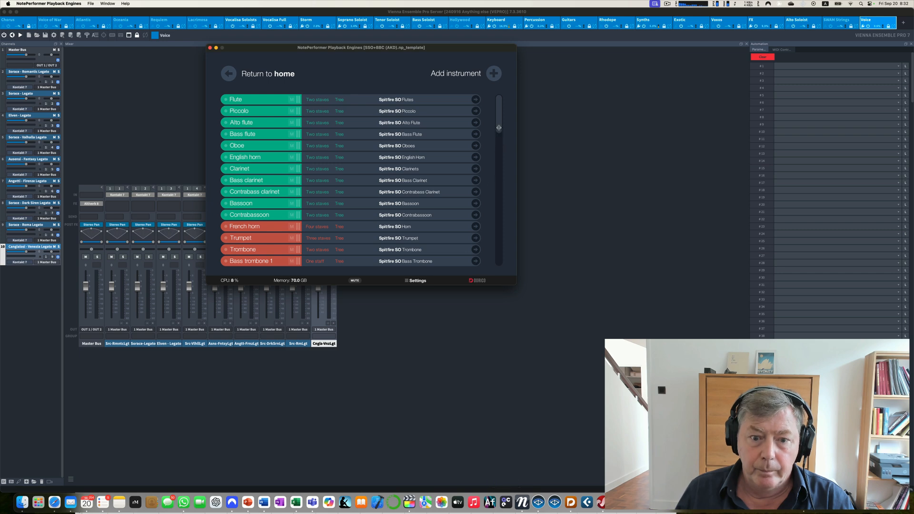
{"action": "scroll", "coordinate": [499, 128], "scroll_direction": "down", "scroll_amount": 20}
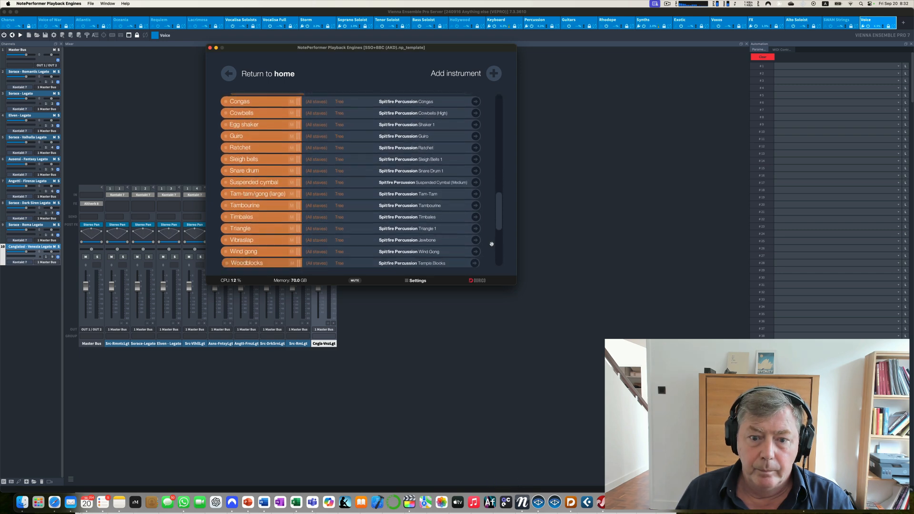
{"action": "left_click_drag", "start_coordinate": [498, 227], "coordinate": [494, 280]}
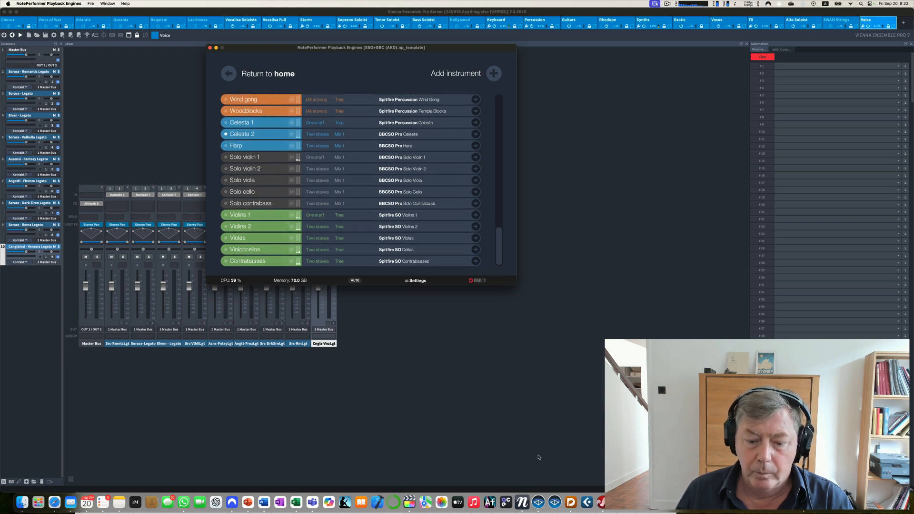
- Switch to Vienna Ensemble Pro Server and show the Keyboard instance's mixer during playback
{"action": "left_click", "coordinate": [538, 503]}
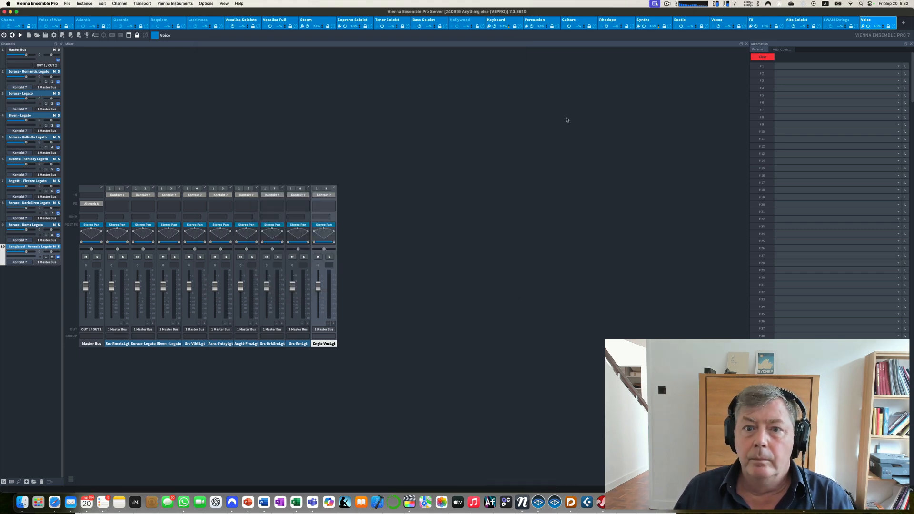
{"action": "left_click", "coordinate": [496, 21]}
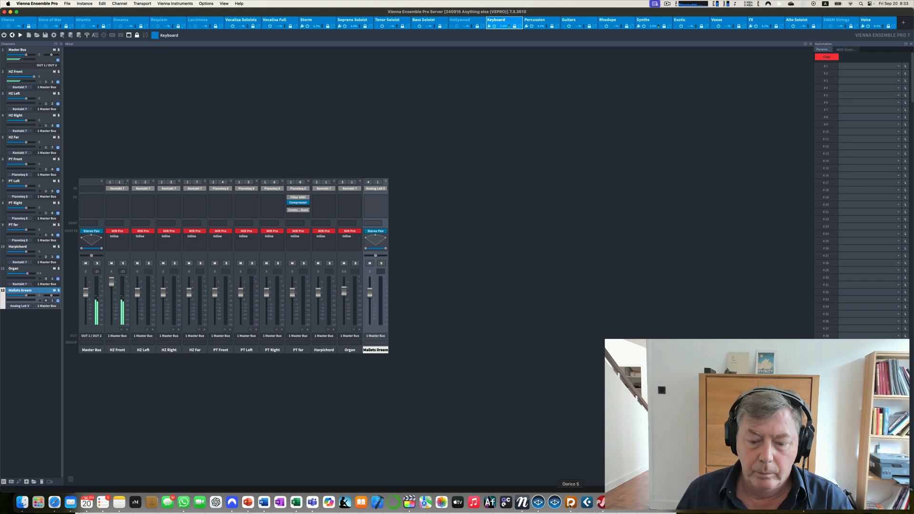
- Return to Dorico and display the full-screen Mixer to watch the channel levels during playback
{"action": "left_click", "coordinate": [570, 502]}
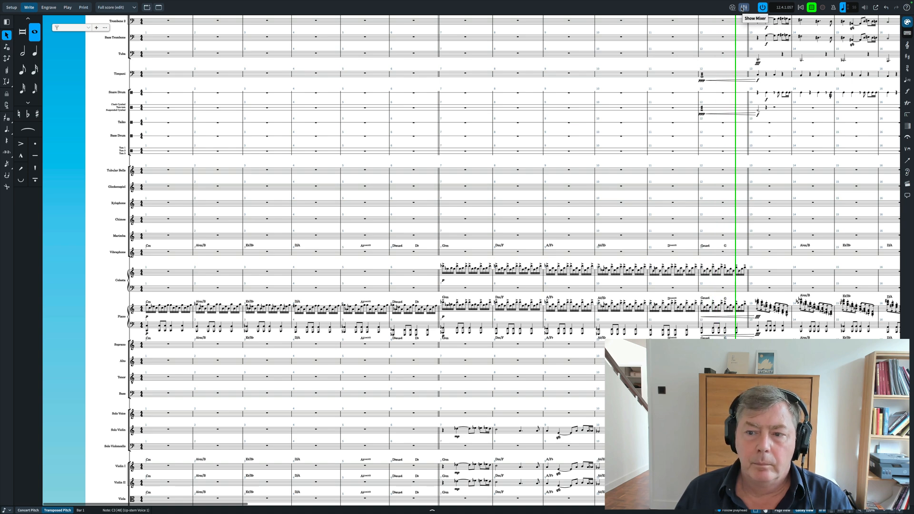
{"action": "left_click", "coordinate": [744, 8]}
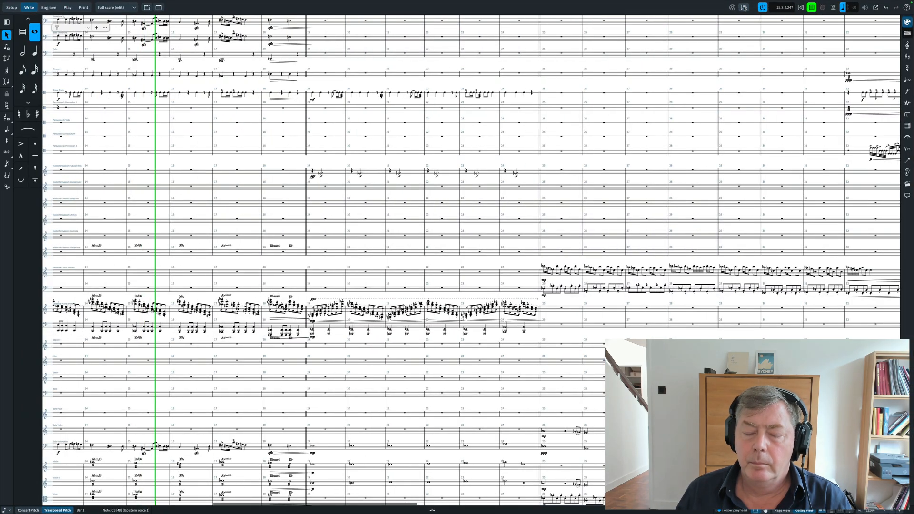
{"action": "left_click", "coordinate": [744, 7]}
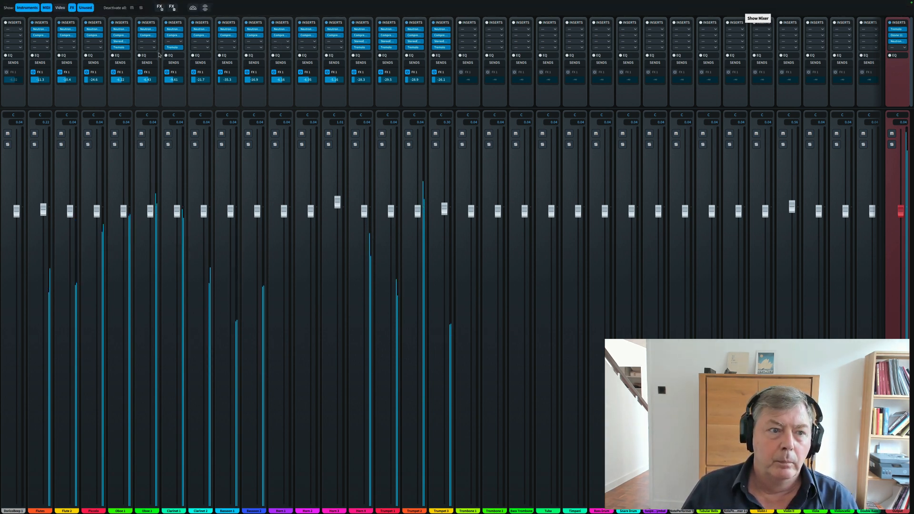
- Inspect inserts during playback: Oboe 1's Neutron 4 Equalizer, Horn 4's Compressor and Trumpet 3's Neutron 4 Equalizer, closing each one
{"action": "left_click", "coordinate": [120, 30]}
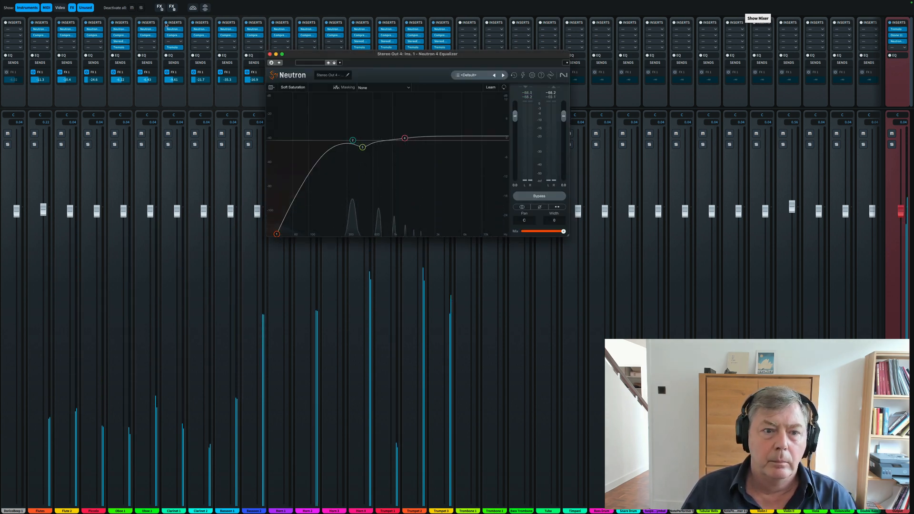
{"action": "left_click", "coordinate": [270, 55]}
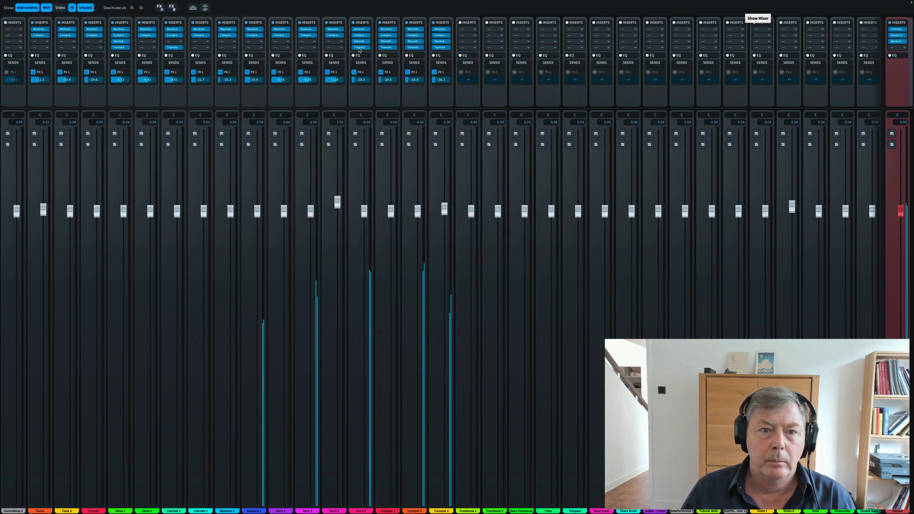
{"action": "left_click", "coordinate": [361, 36]}
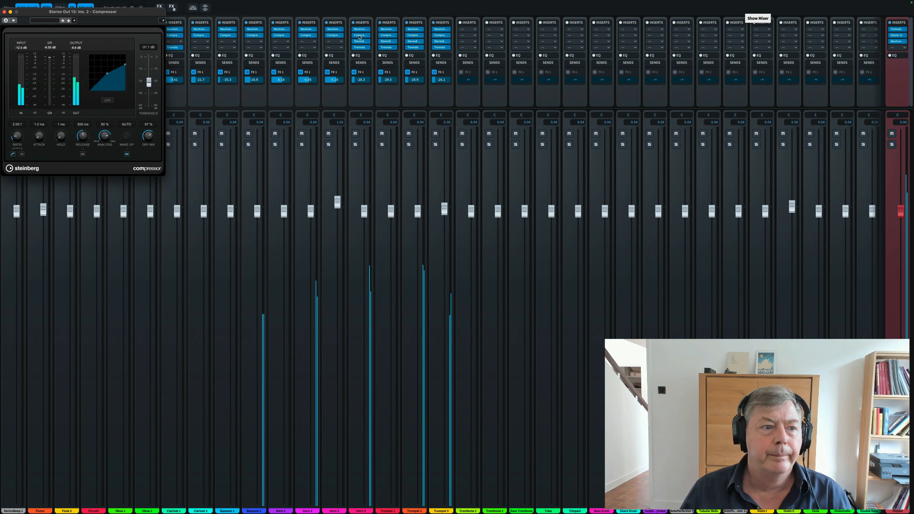
{"action": "left_click", "coordinate": [3, 12]}
{"action": "left_click", "coordinate": [440, 29]}
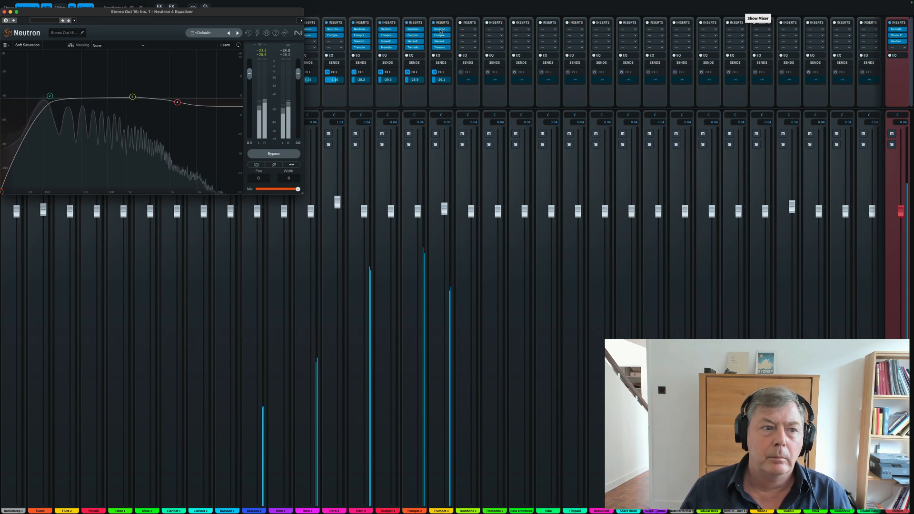
{"action": "left_click", "coordinate": [4, 12]}
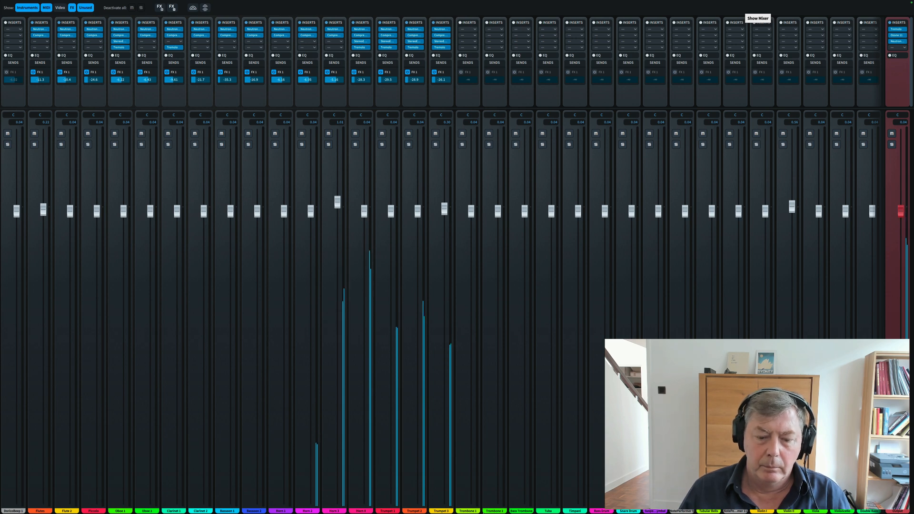
- Go back from the Mixer to the score and stop playback
{"action": "mouse_move", "coordinate": [490, 512]}
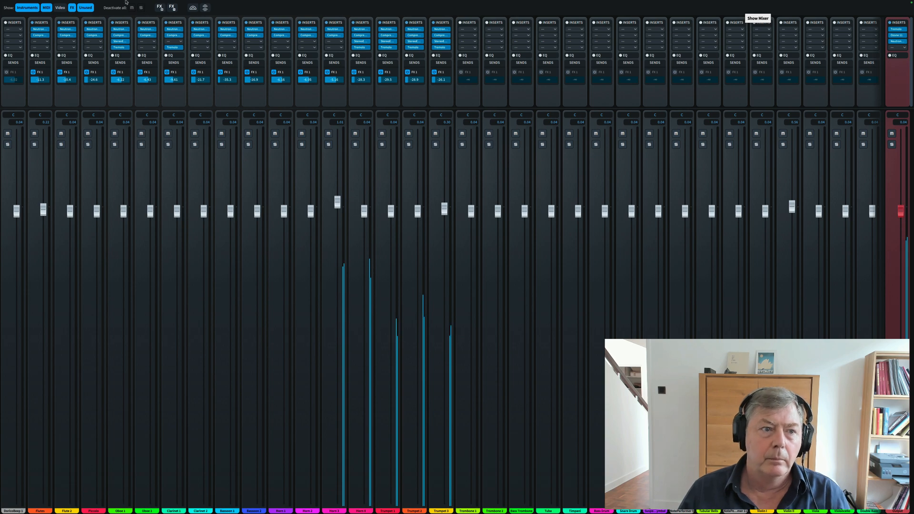
{"action": "mouse_move", "coordinate": [24, 12]}
{"action": "key", "text": "ctrl+Left"}
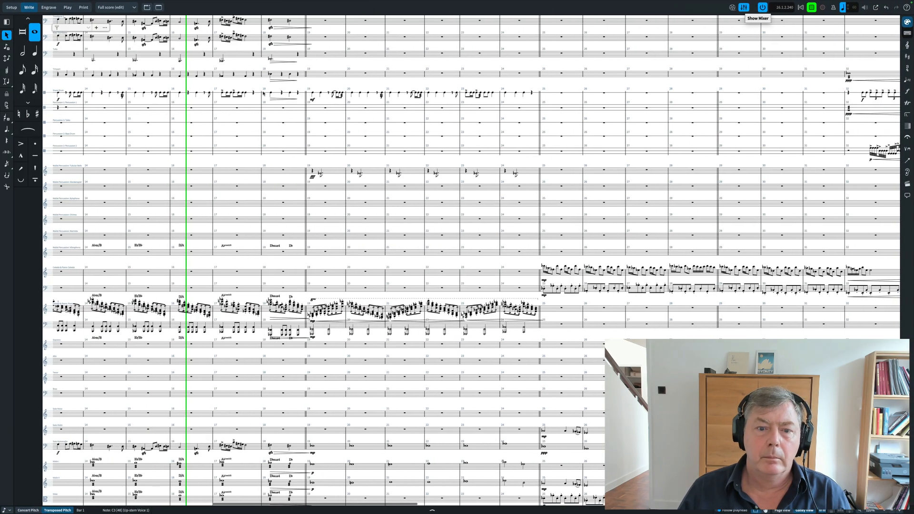
{"action": "key", "text": "space"}
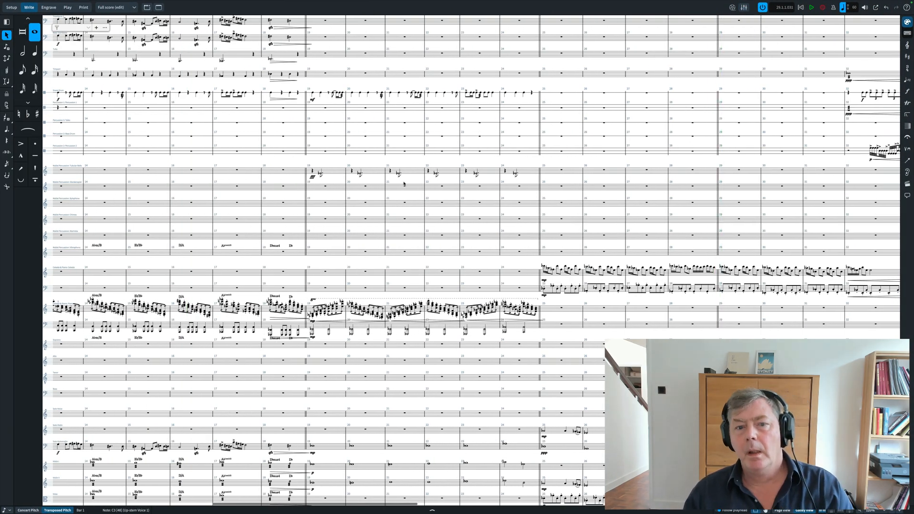